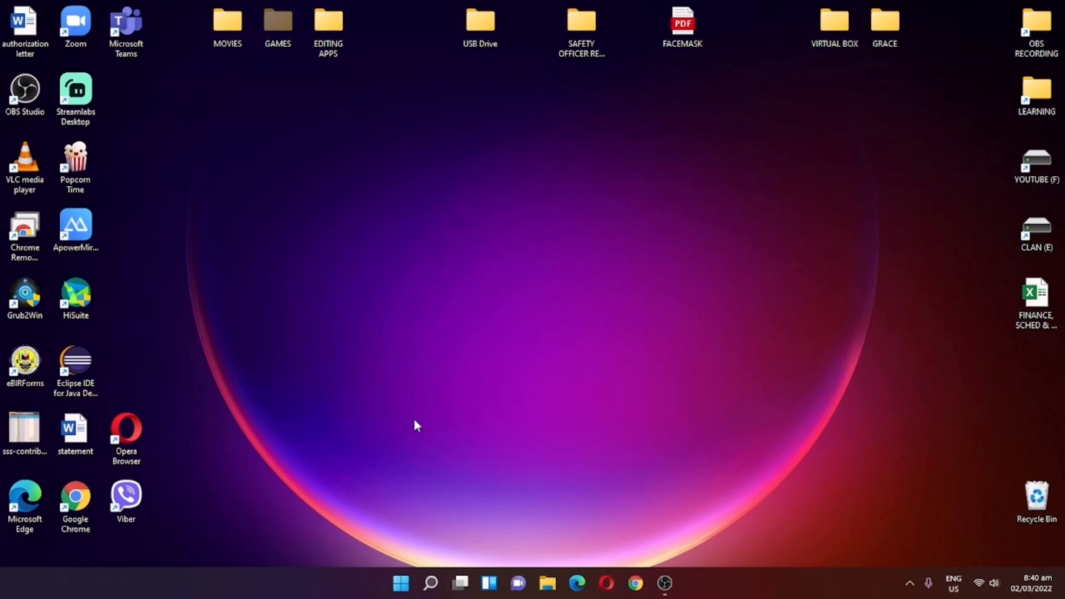
Step: Look over the computer's available drives under This PC in File Explorer
click(547, 583)
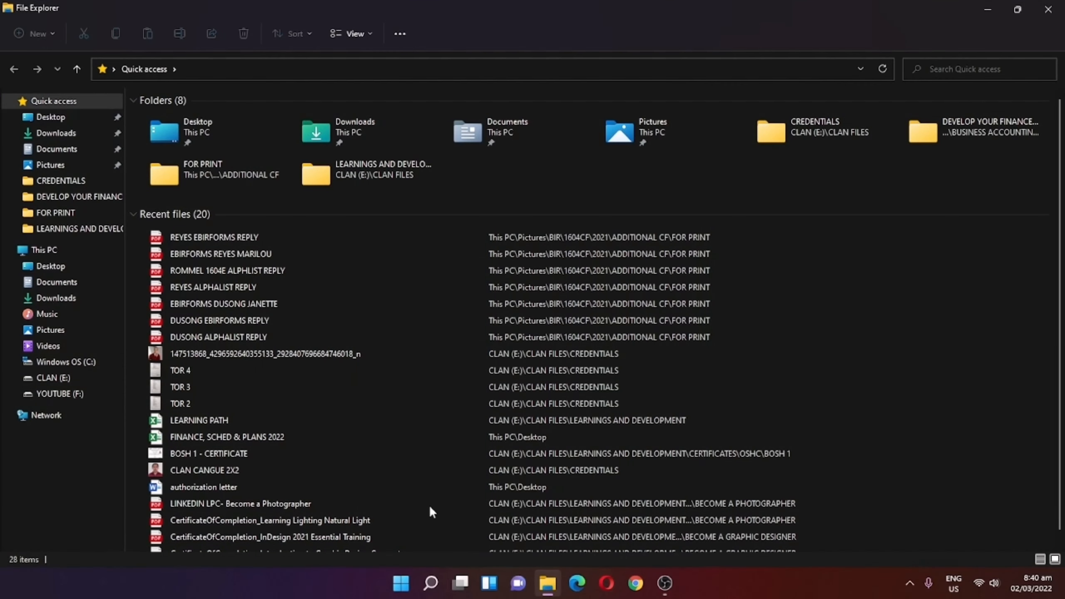
click(53, 251)
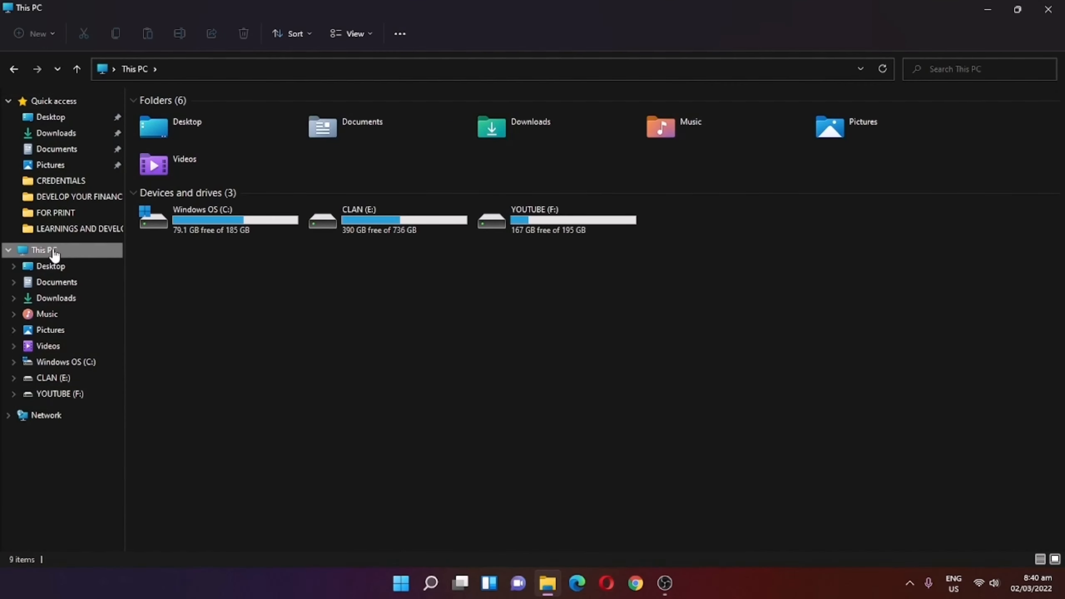
right_click(394, 333)
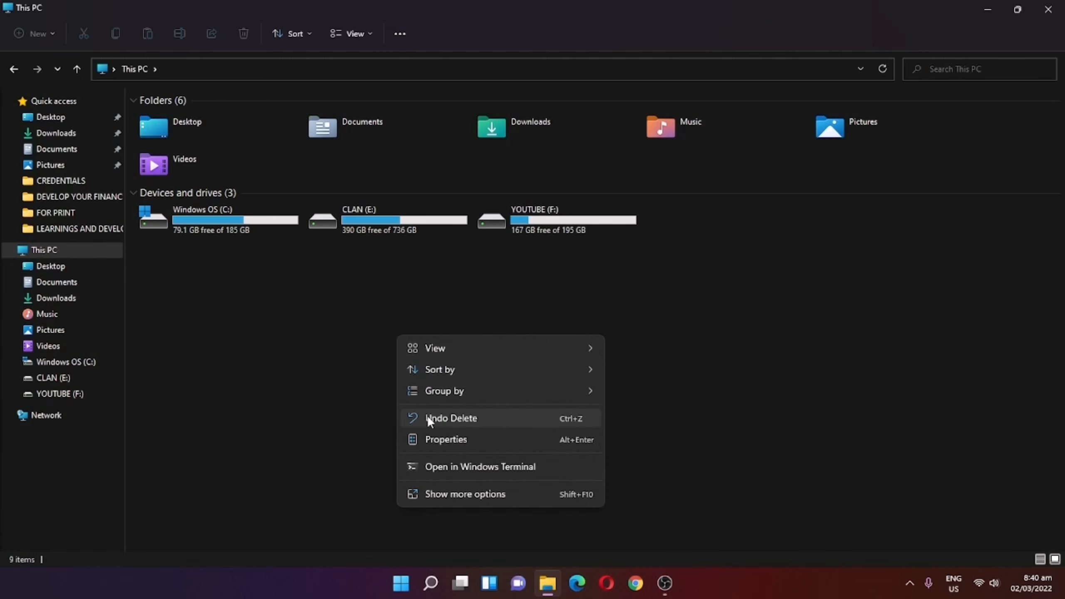
click(388, 336)
click(1052, 9)
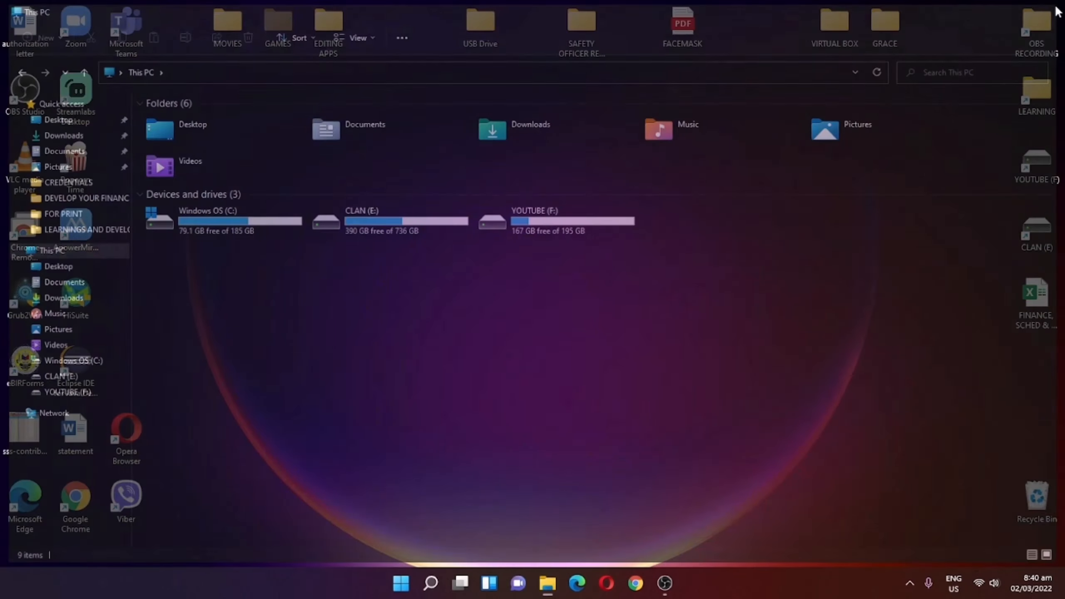
right_click(417, 291)
click(456, 352)
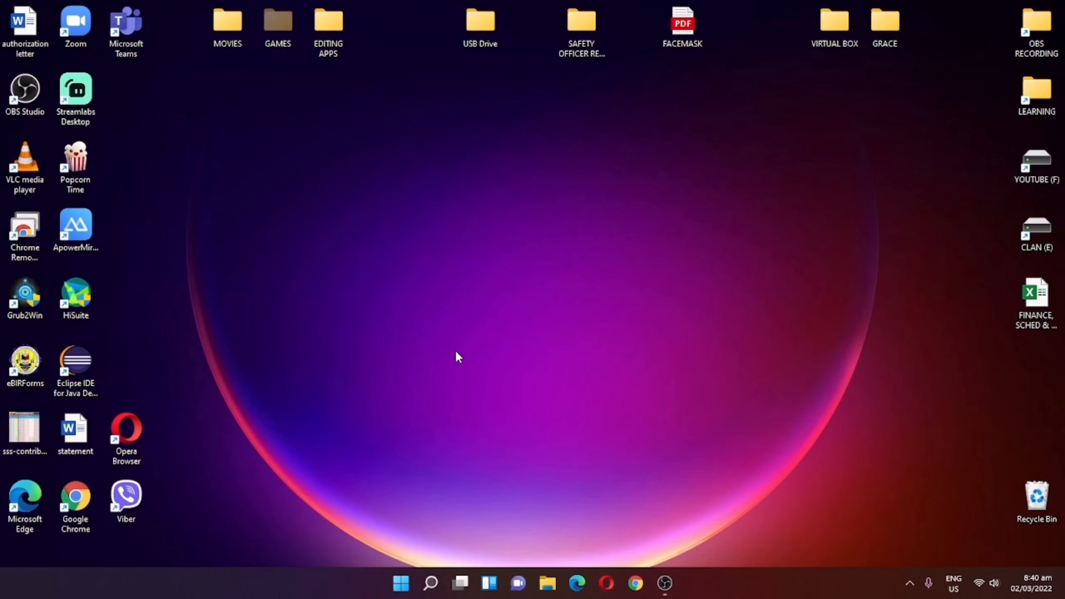
right_click(453, 277)
click(487, 332)
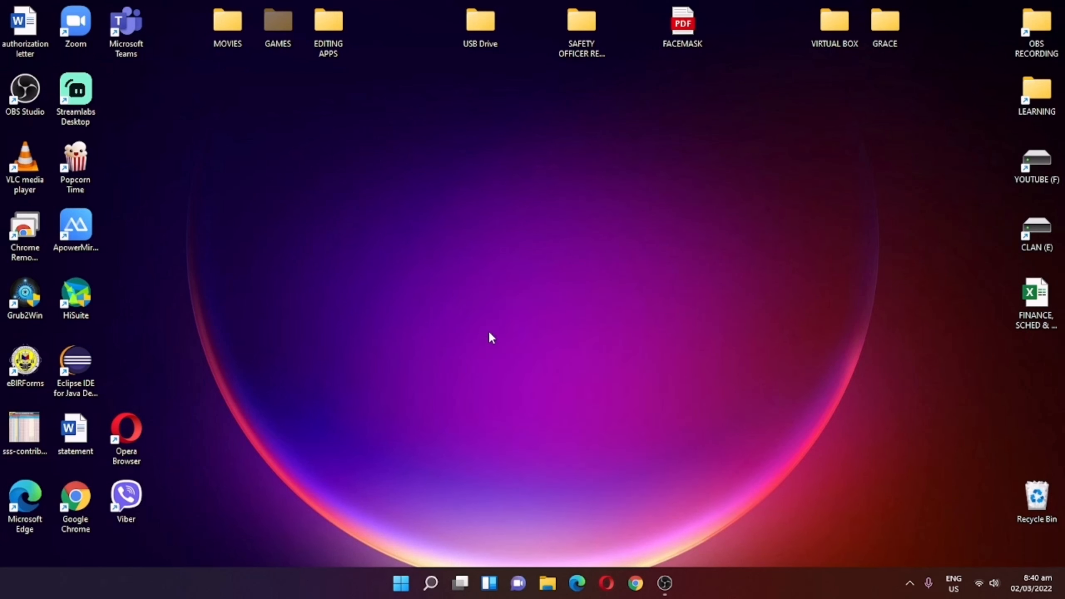
right_click(434, 251)
click(469, 304)
Step: Rename the New Volume (D:) drive to BACKUP in File Explorer and close the window
click(549, 582)
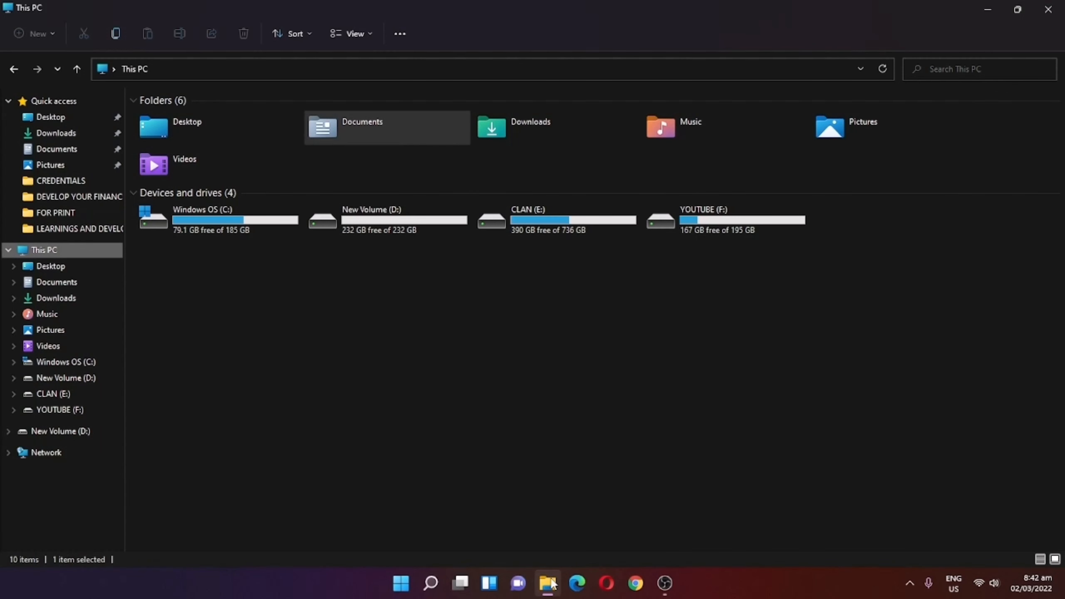
right_click(434, 221)
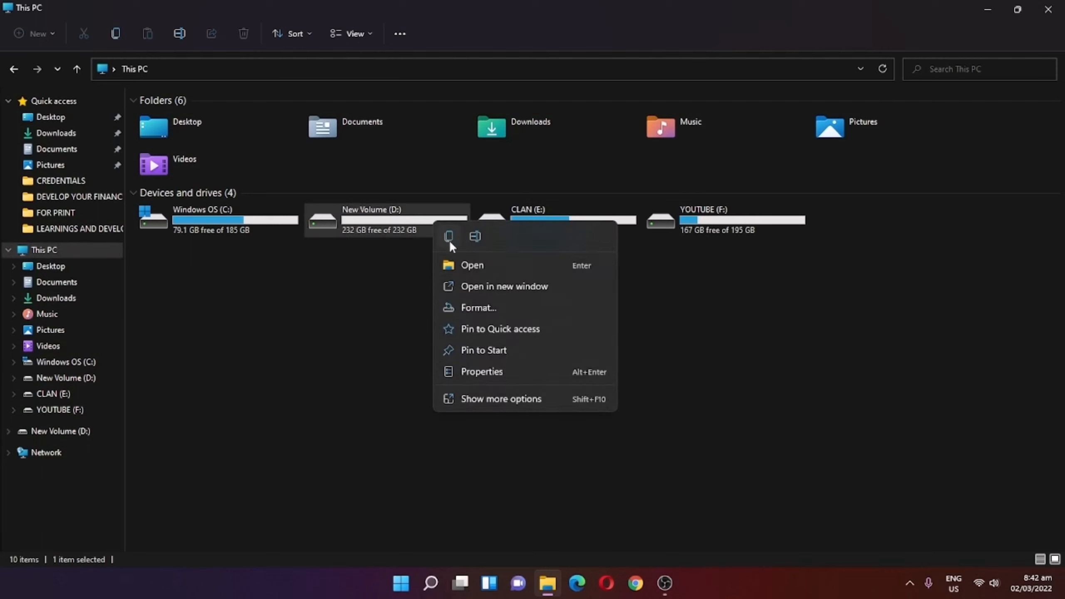
click(475, 236)
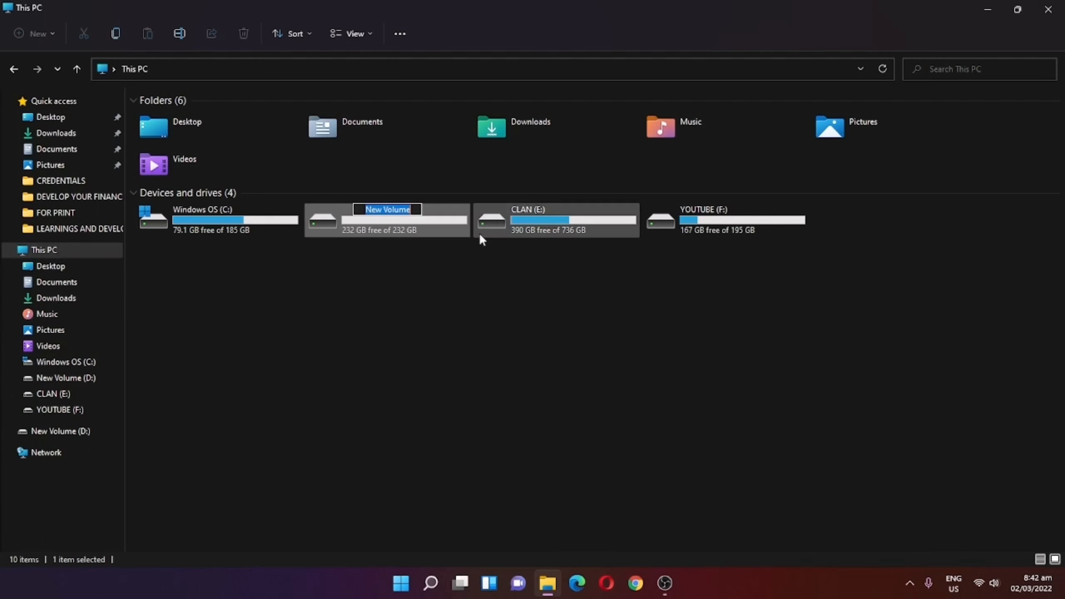
text(BACK)
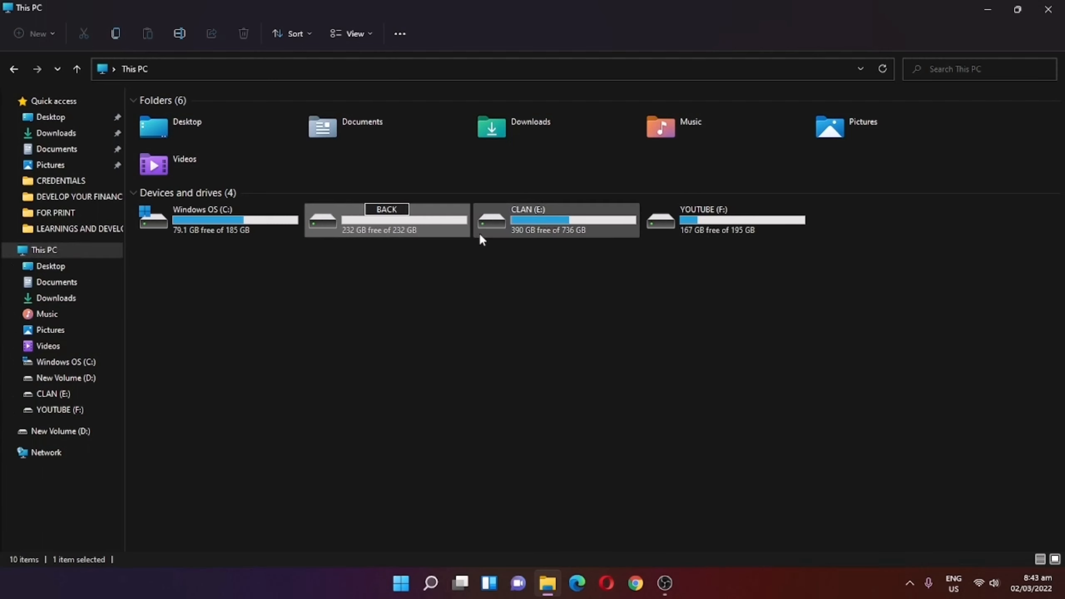
text(UP)
click(487, 285)
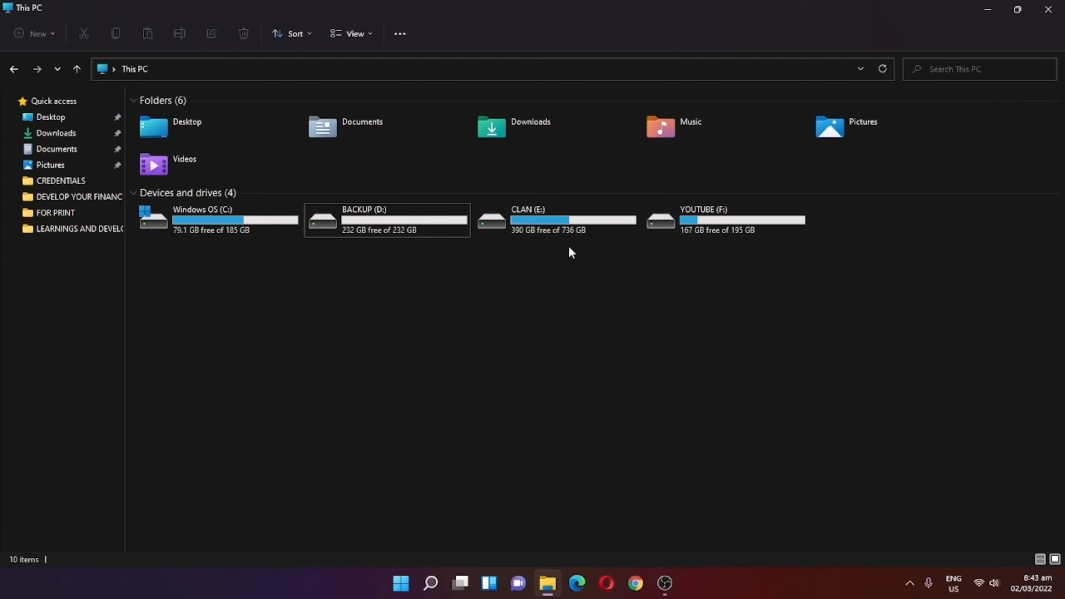
click(1049, 9)
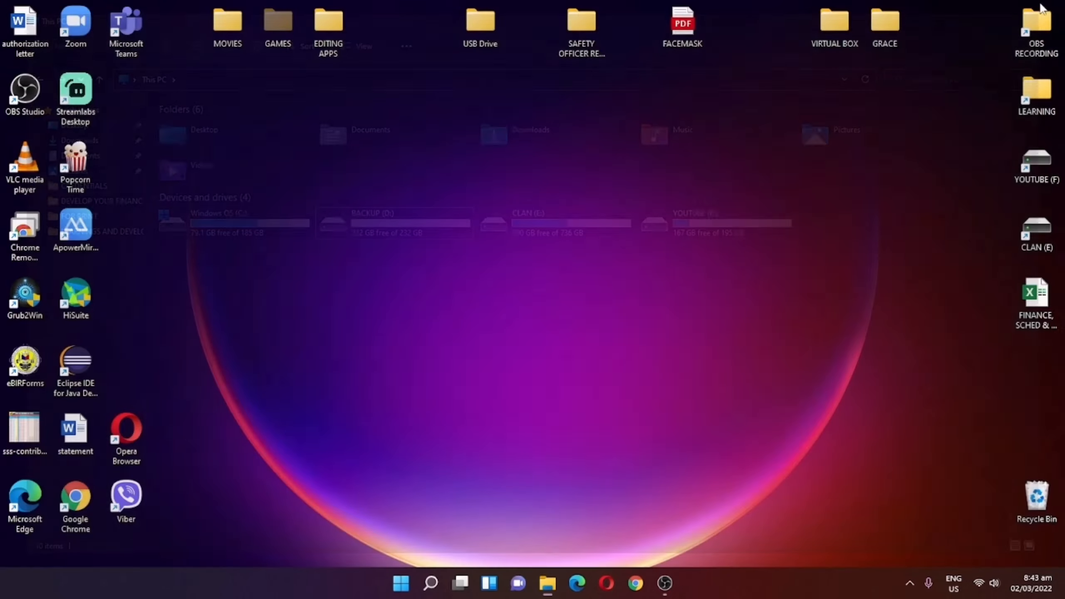
Step: Check the BACKUP (D:) drive's capacity and free space in File Explorer
right_click(515, 283)
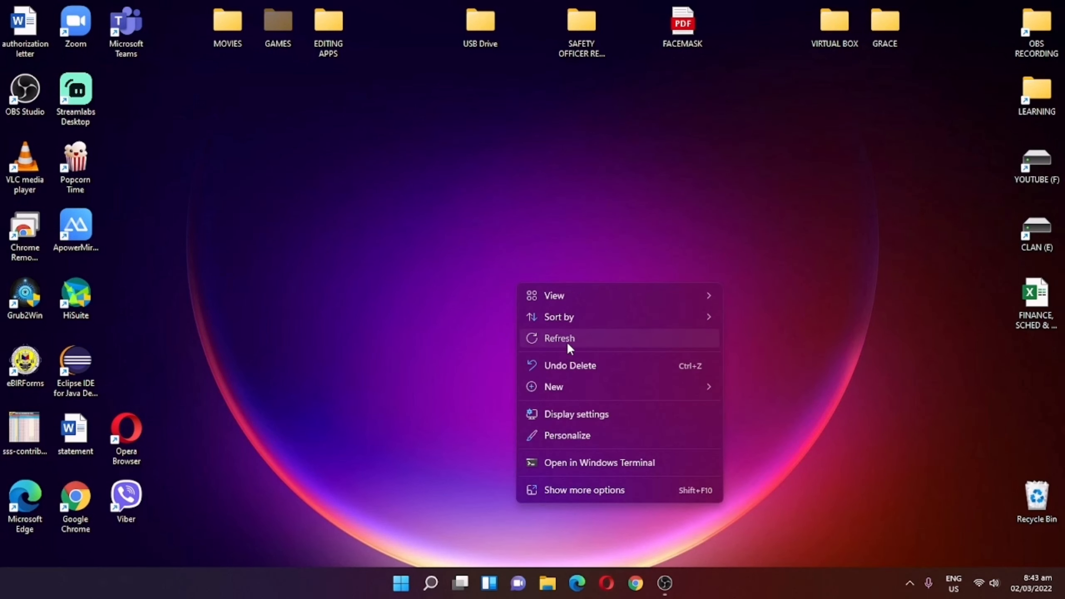
click(569, 340)
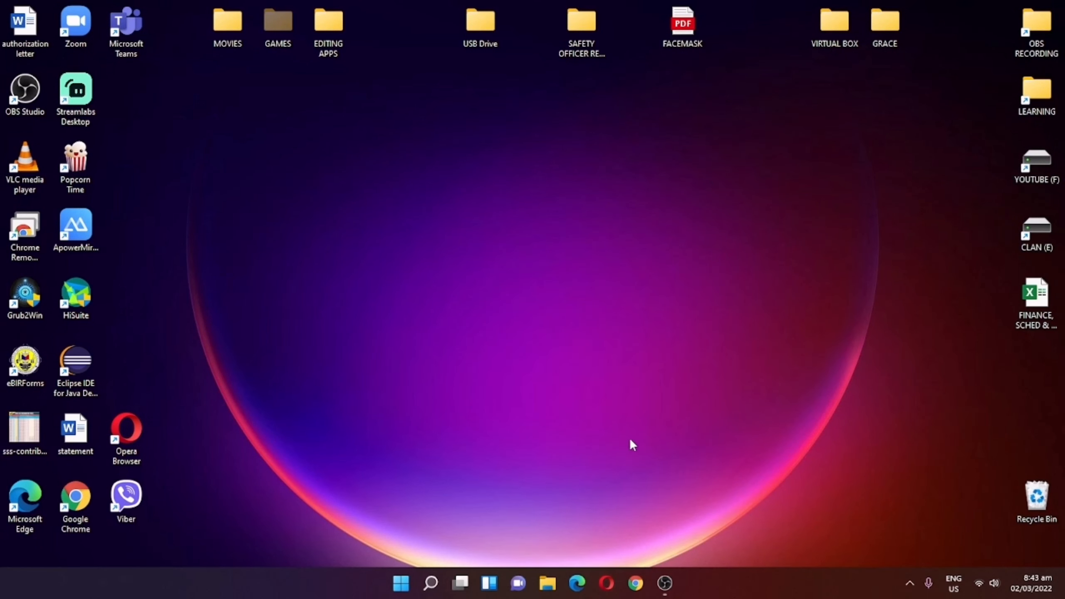
key(super+e)
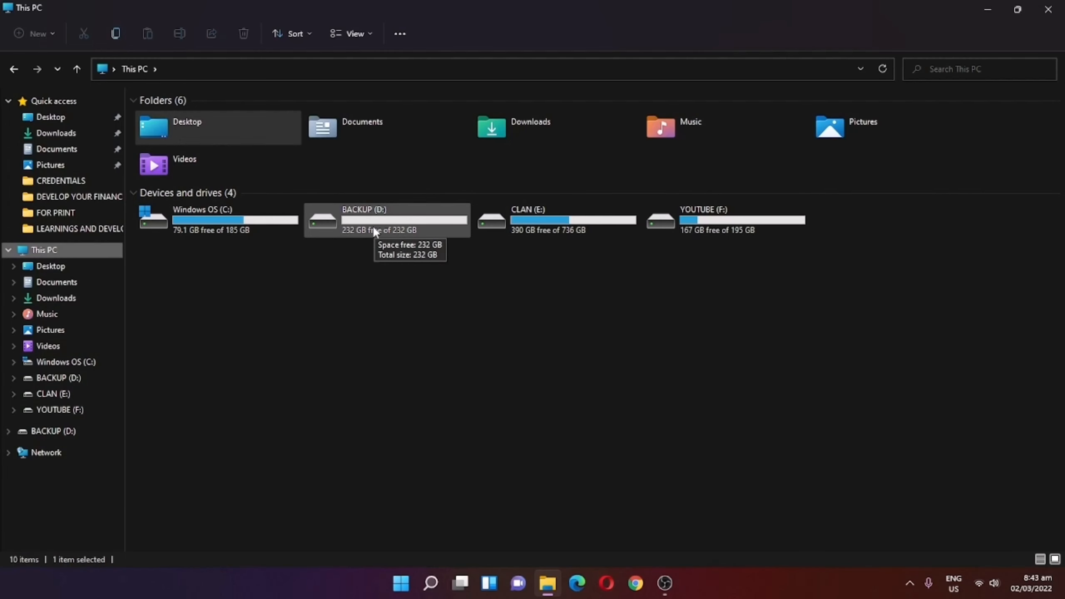
click(1048, 9)
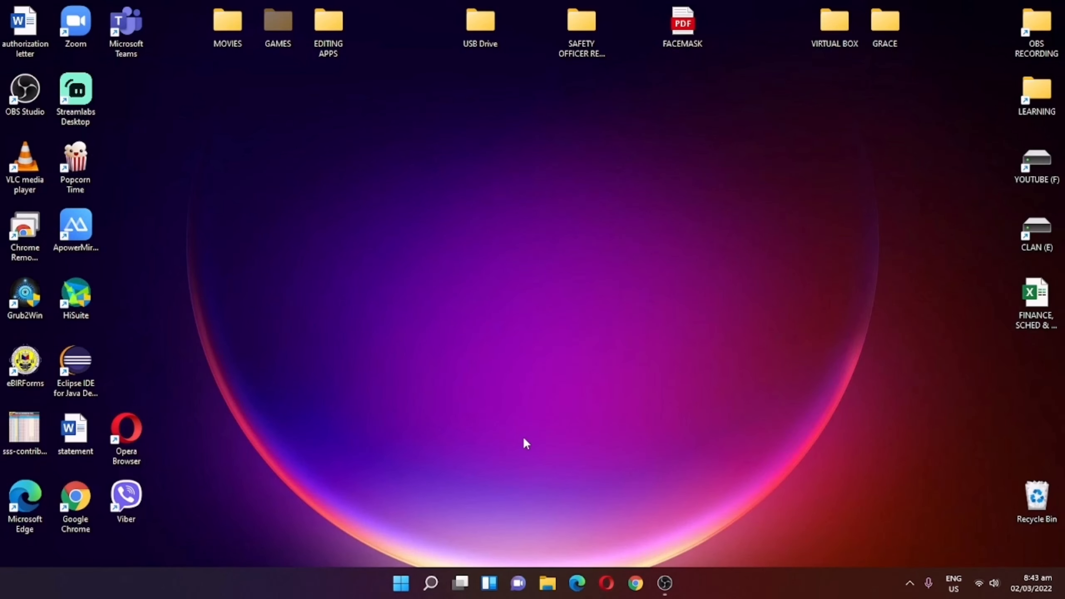
right_click(553, 285)
click(579, 318)
Step: Open Control Panel and view its items as large icons
click(432, 583)
text(CONTROL)
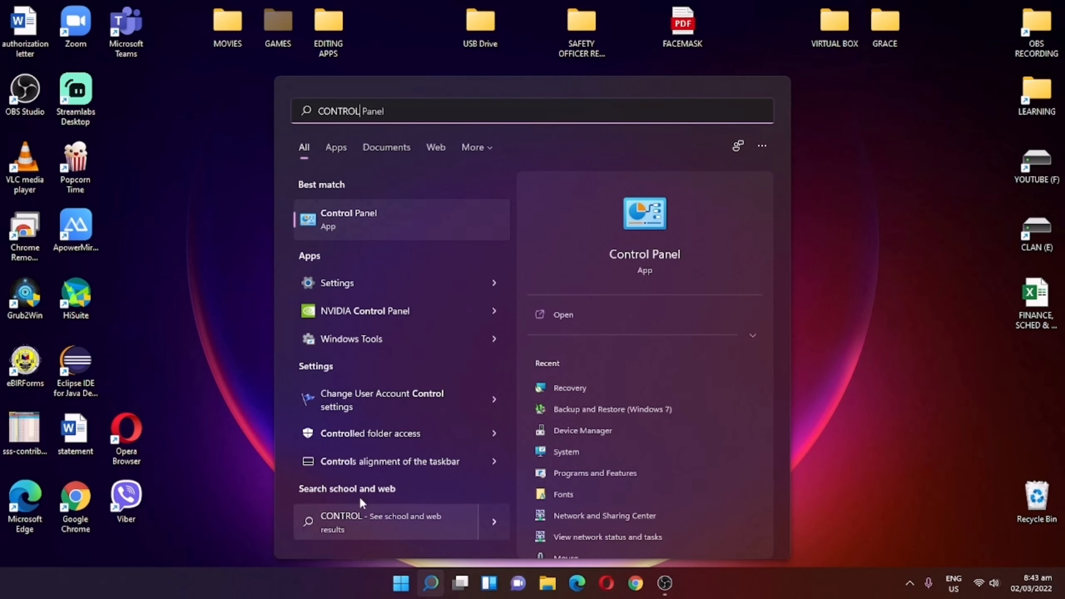
click(367, 216)
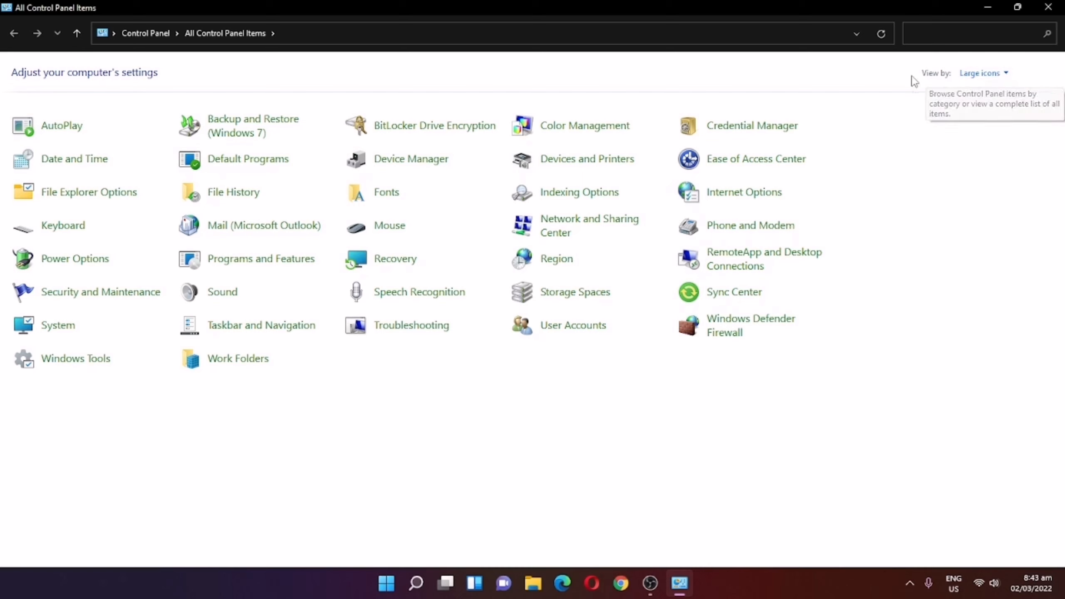
click(978, 76)
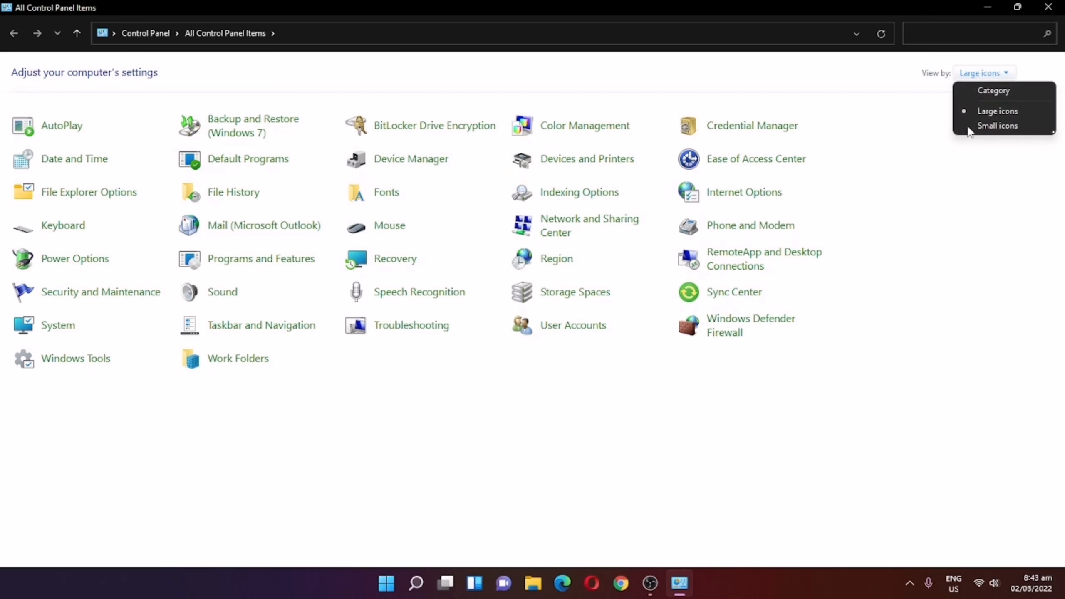
click(990, 108)
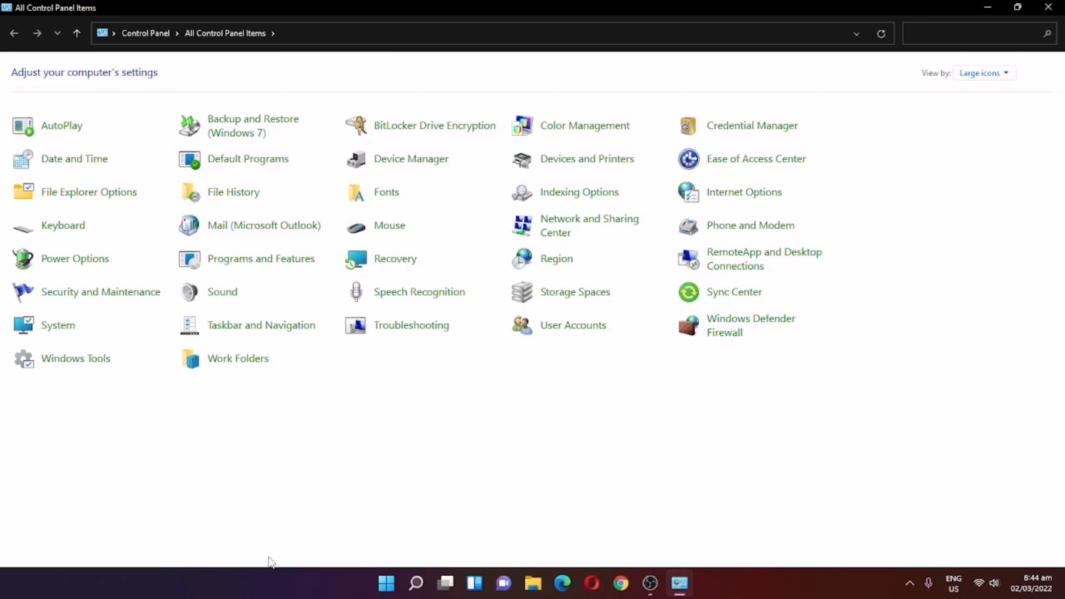
Step: Start setting up a backup in Backup and Restore (Windows 7) with BACKUP (D:) as the destination
click(256, 133)
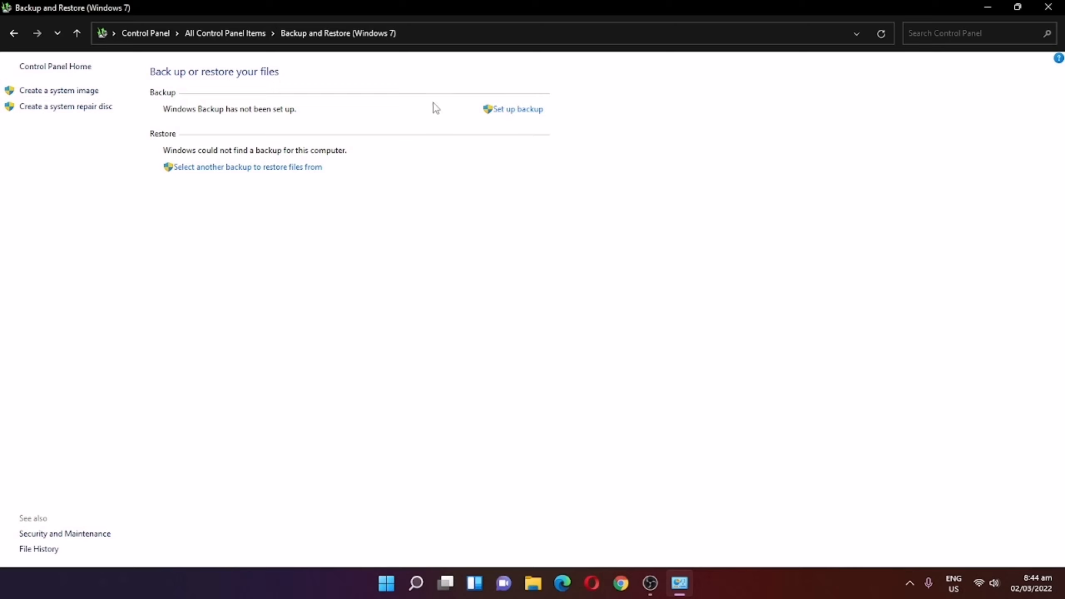
click(518, 110)
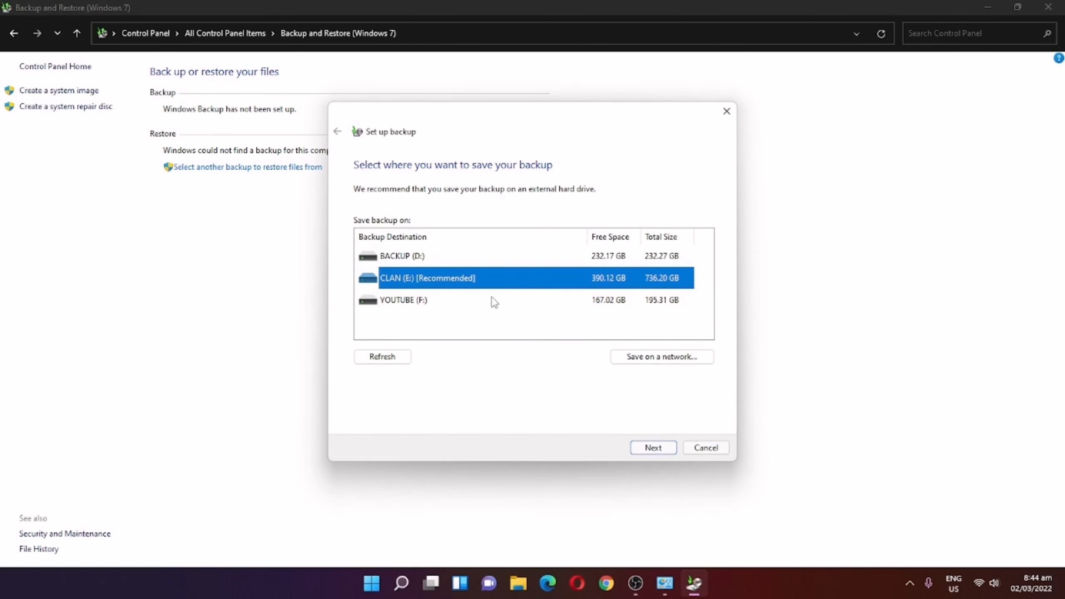
click(480, 257)
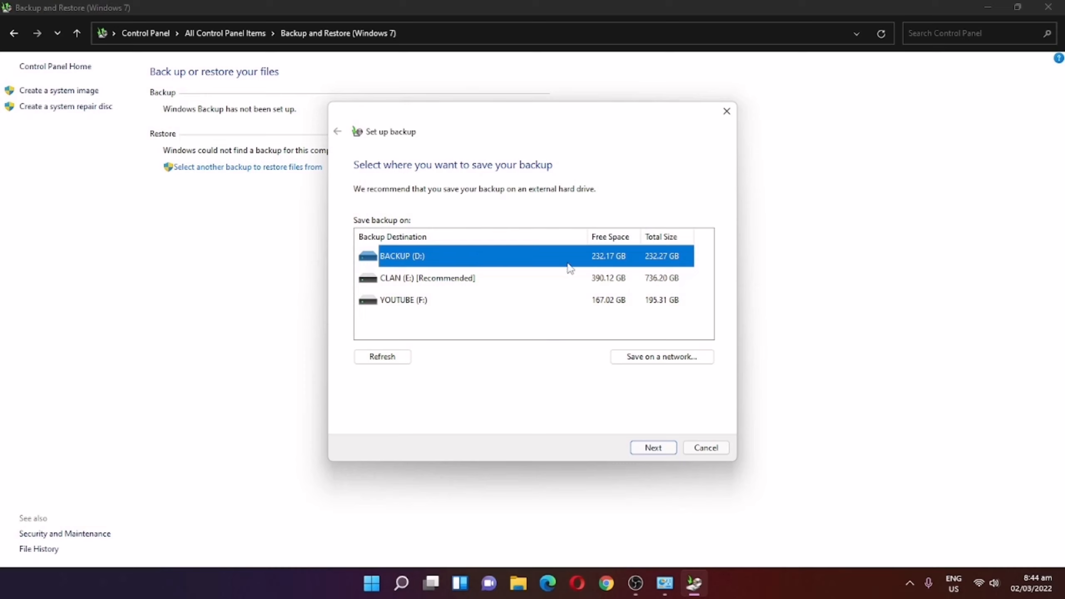
click(653, 448)
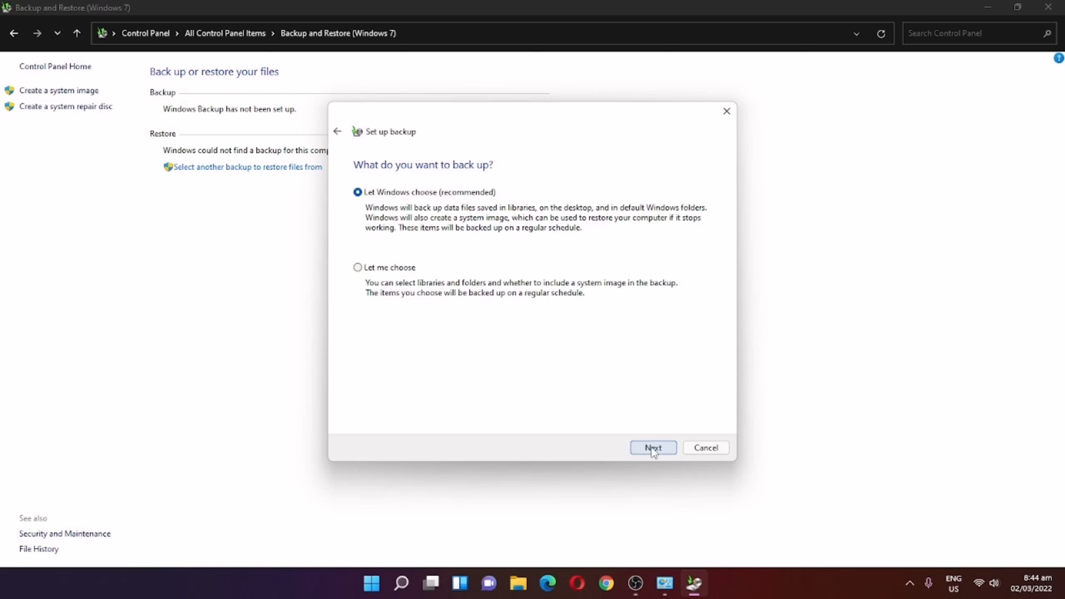
Step: Set the backup contents to Let me choose and continue to the item selection
click(357, 192)
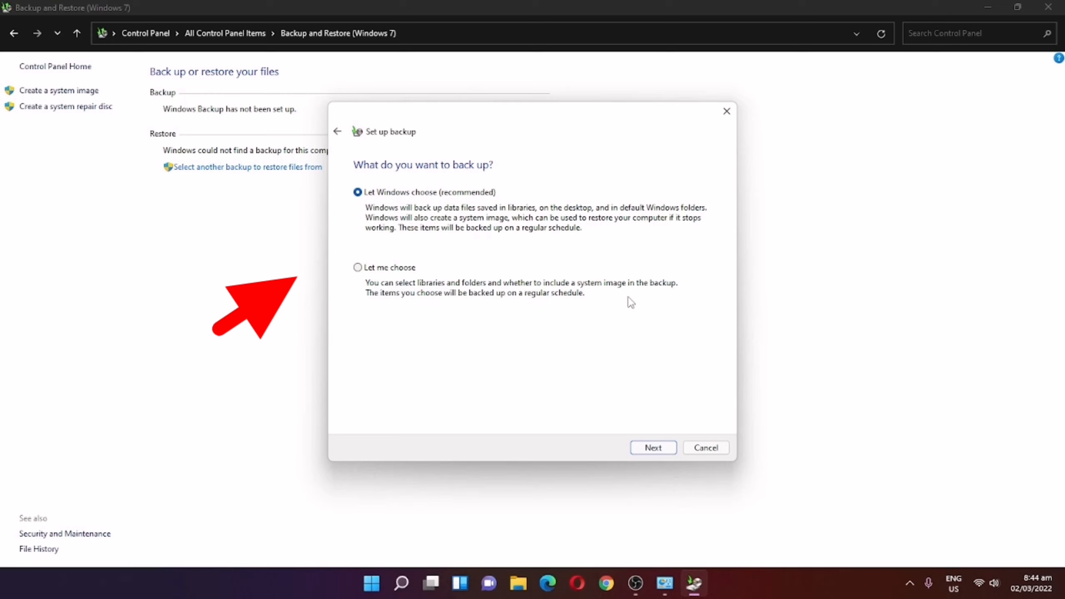
click(359, 268)
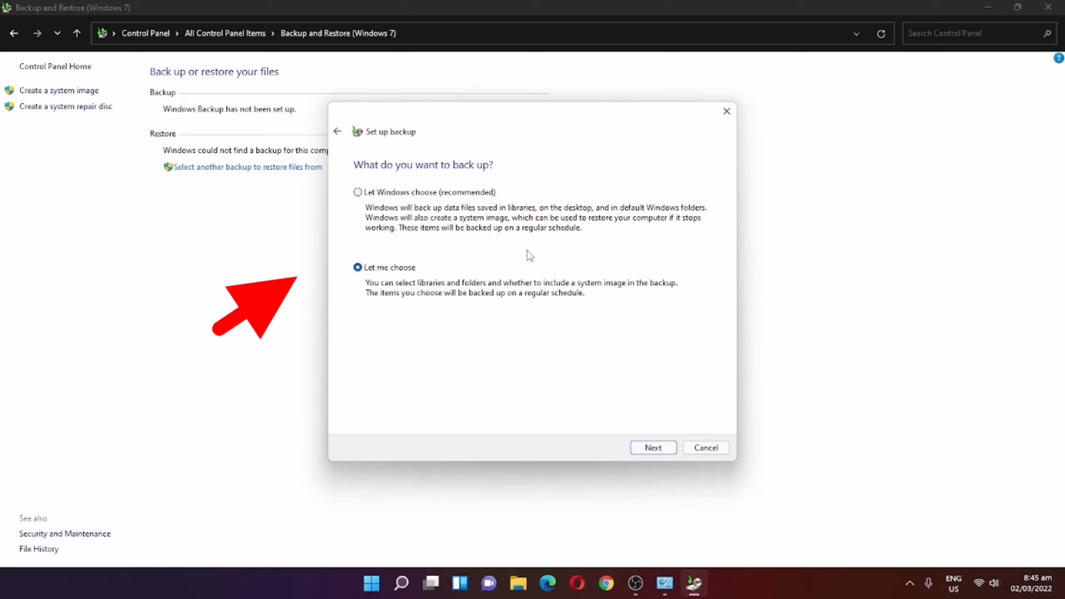
click(655, 451)
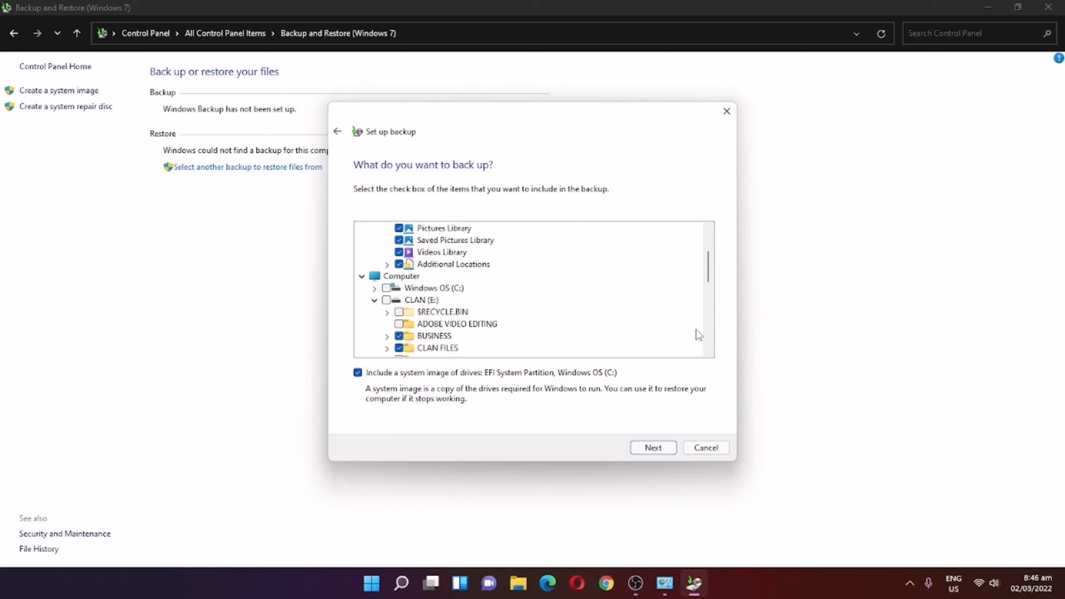
Step: Exclude the system image, data for newly created users and the current user's libraries from the backup, and collapse the libraries
scroll(697, 334, up, 2)
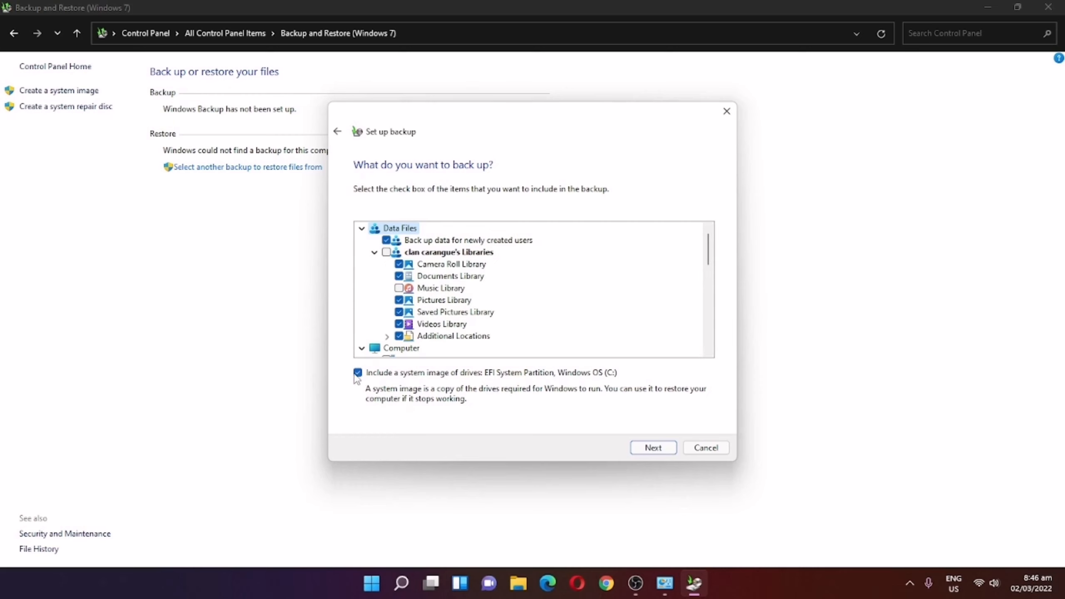
click(415, 371)
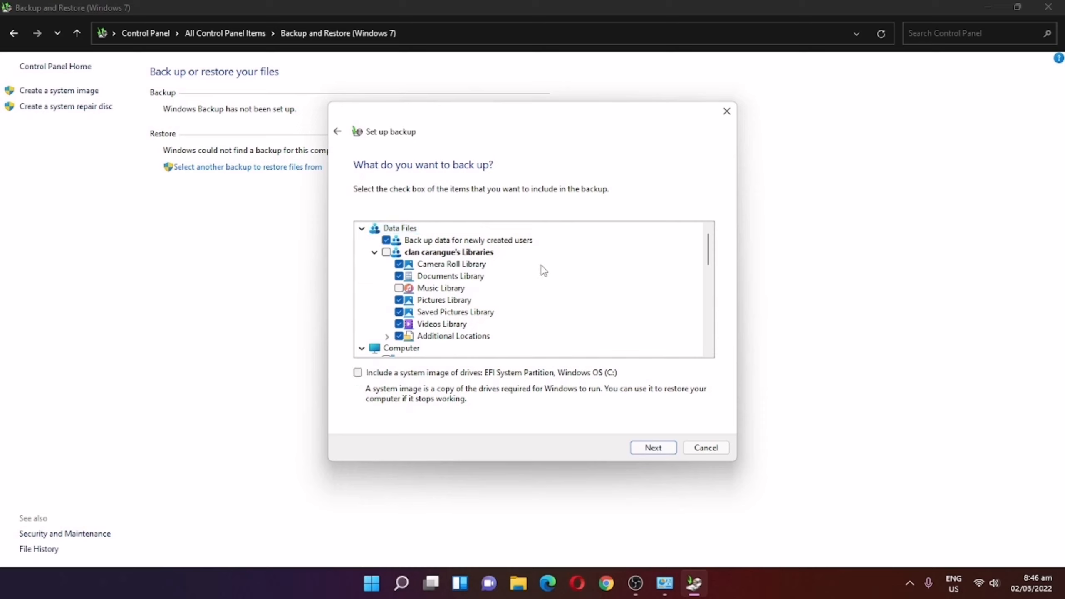
click(386, 240)
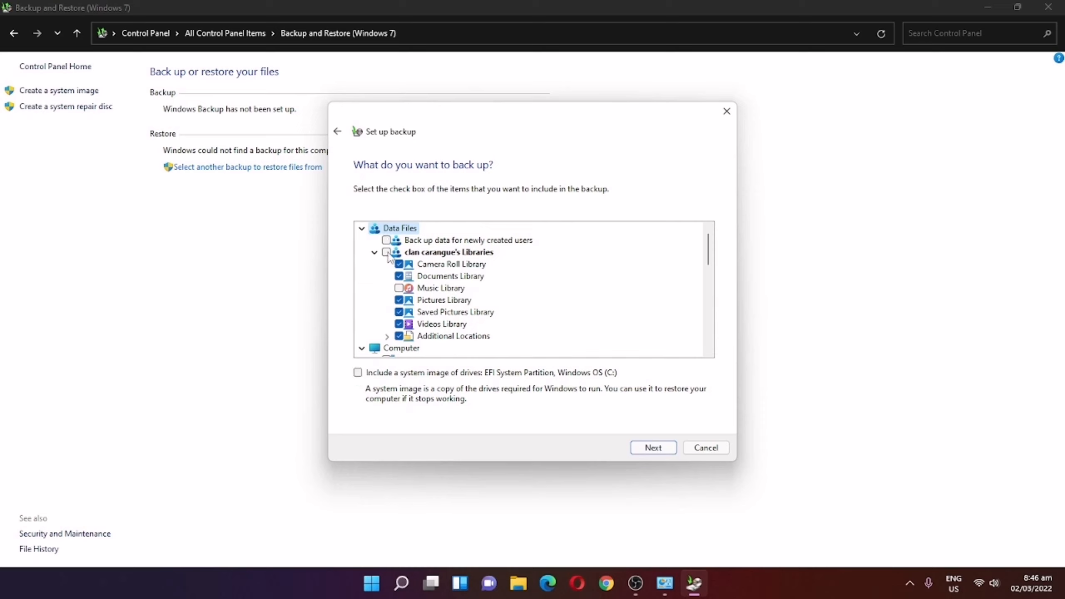
click(386, 252)
click(374, 252)
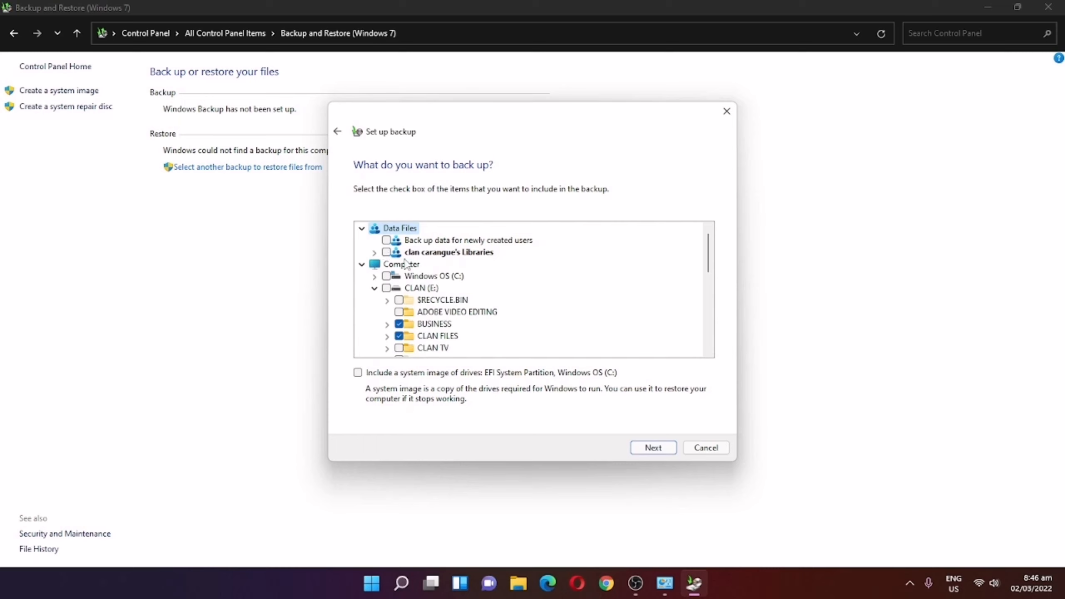
Step: Review the folder selection on CLAN (E:) and continue to the backup settings summary with BUSINESS and CLAN FILES included
scroll(476, 322, down, 1)
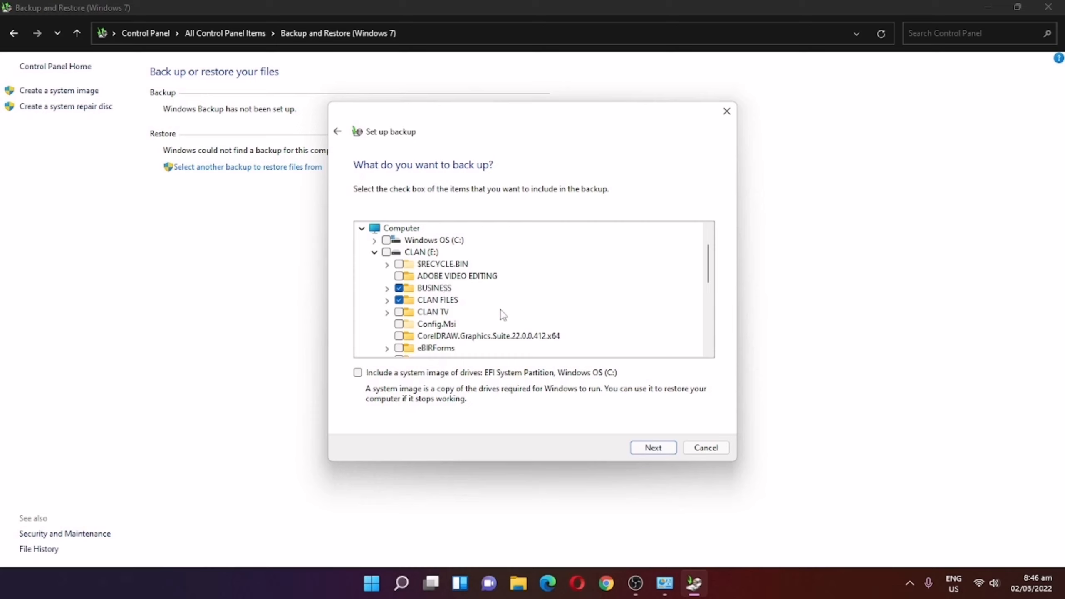
scroll(502, 314, down, 2)
scroll(503, 314, down, 1)
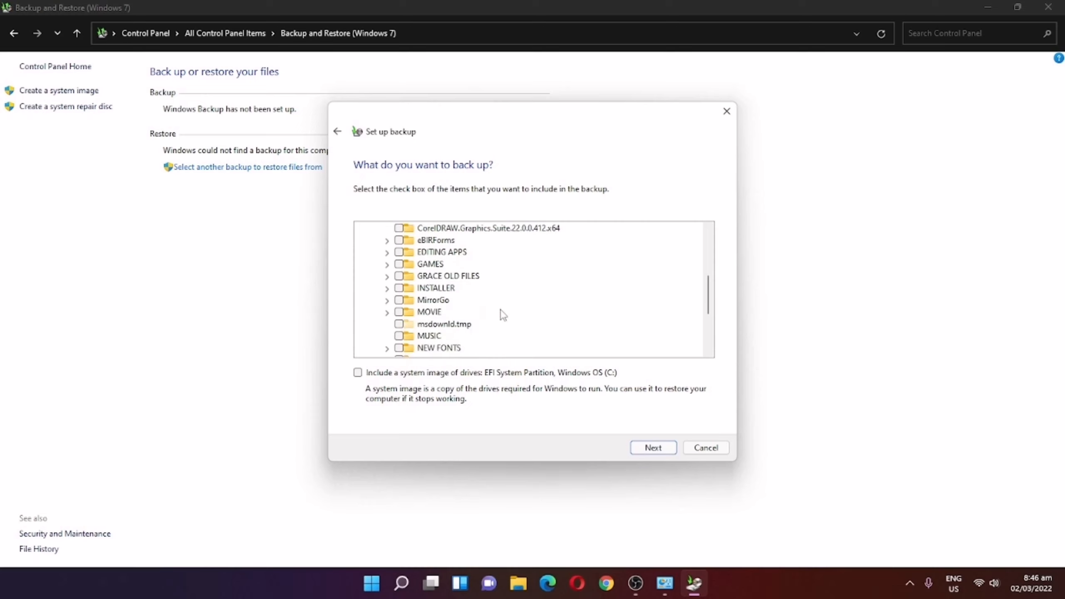
scroll(503, 314, down, 1)
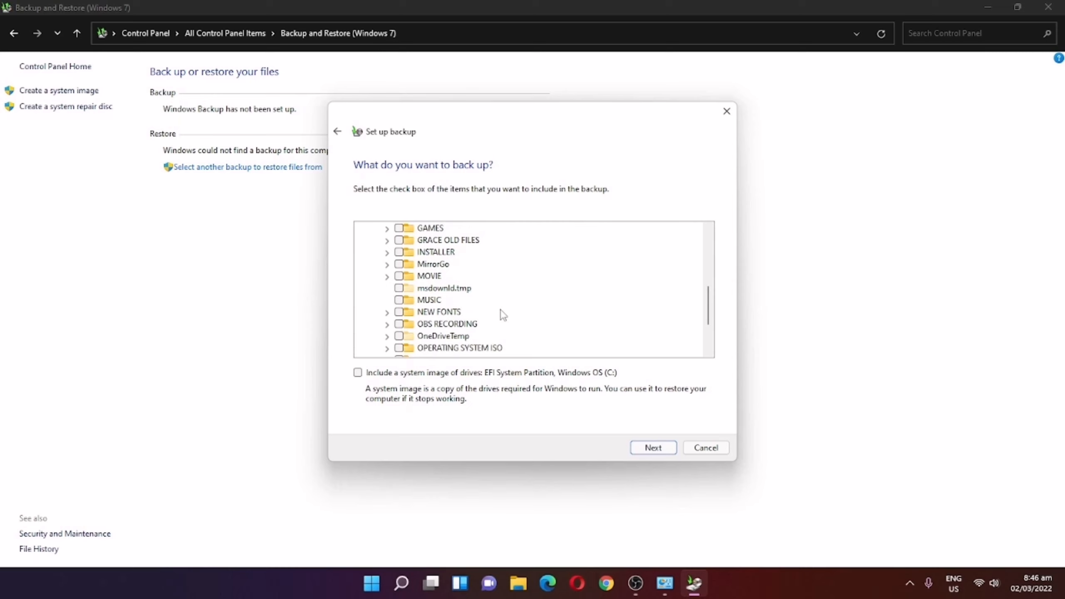
scroll(500, 312, up, 2)
scroll(545, 304, down, 3)
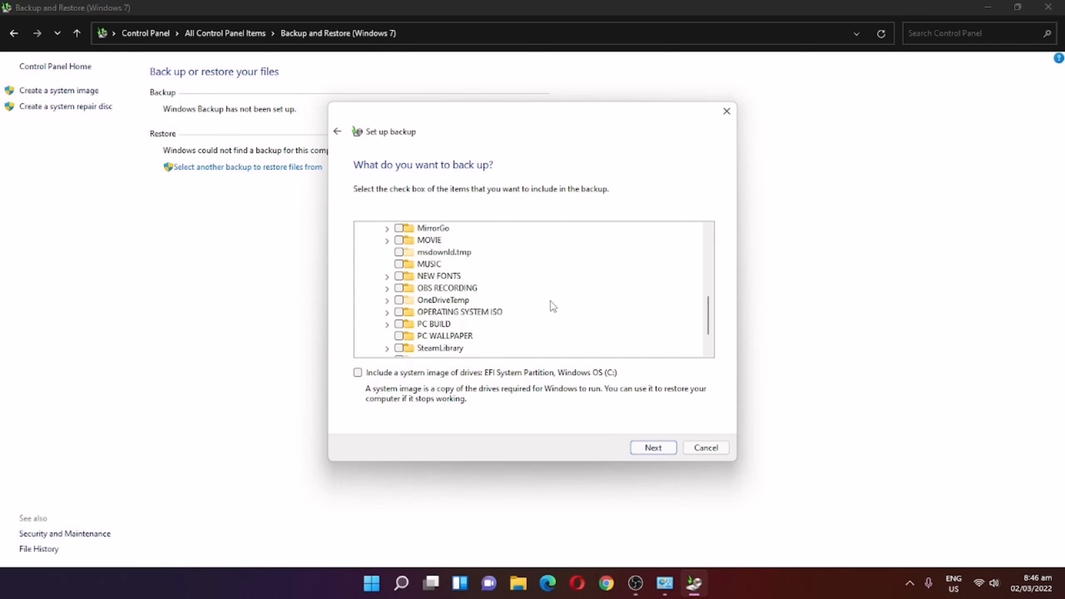
scroll(553, 306, up, 2)
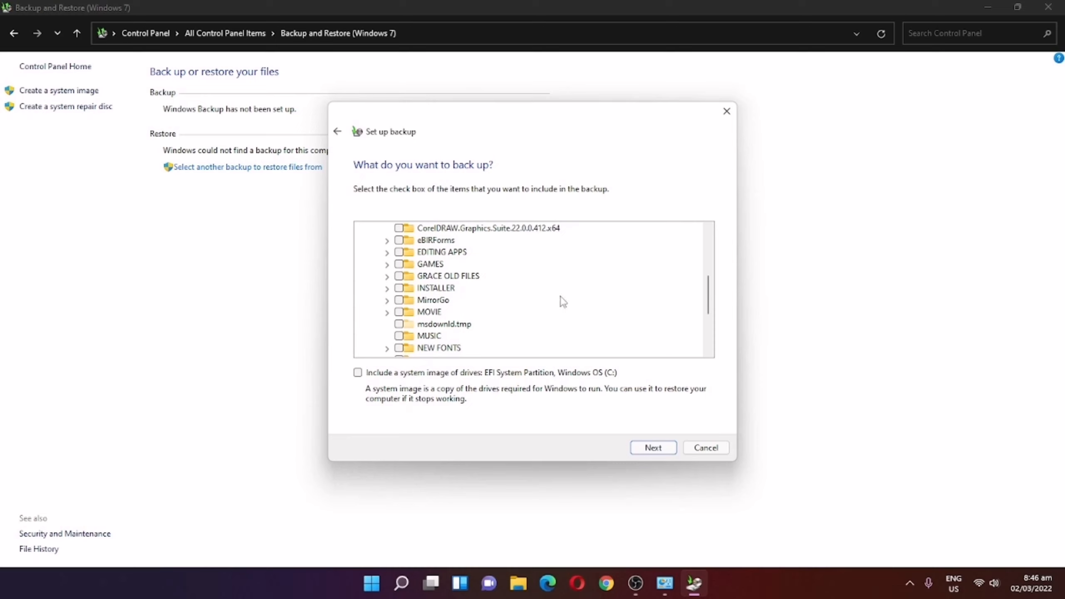
click(652, 448)
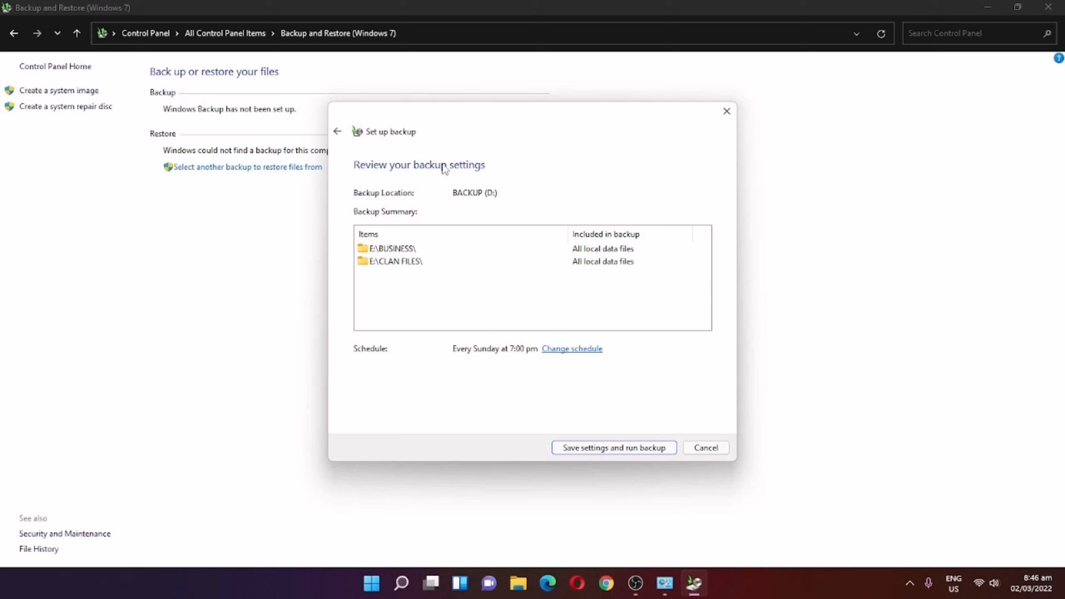
Step: Open the backup schedule settings and keep scheduled backups enabled with a weekly frequency
click(579, 354)
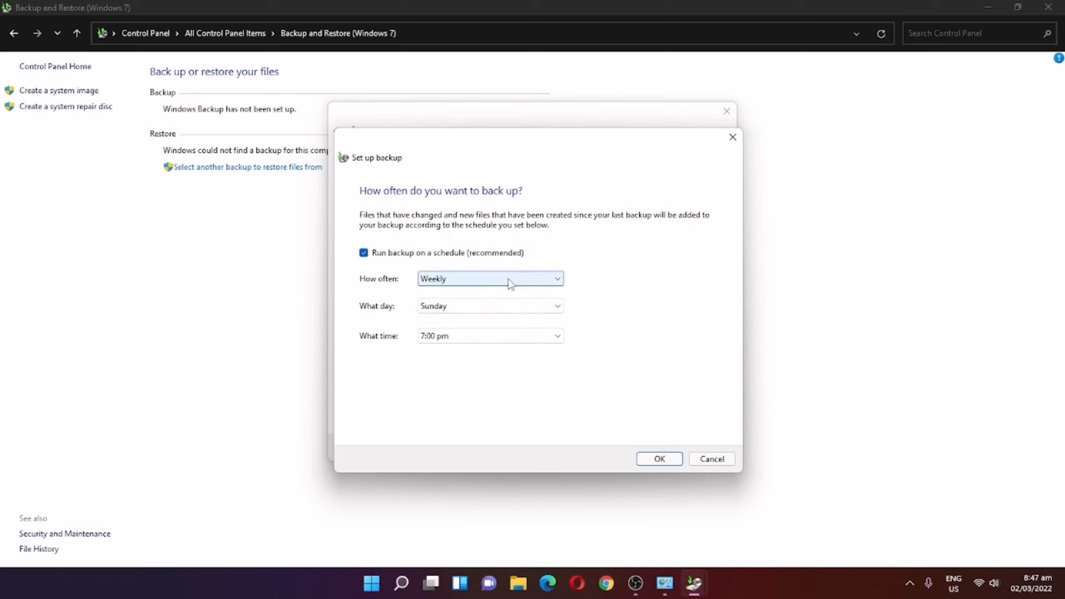
click(466, 283)
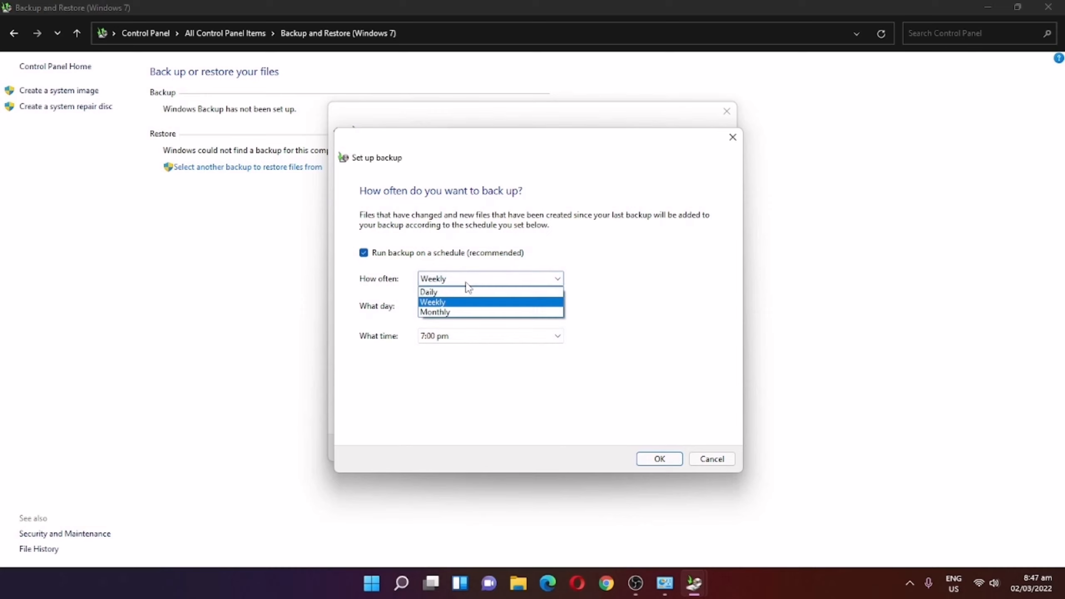
click(632, 309)
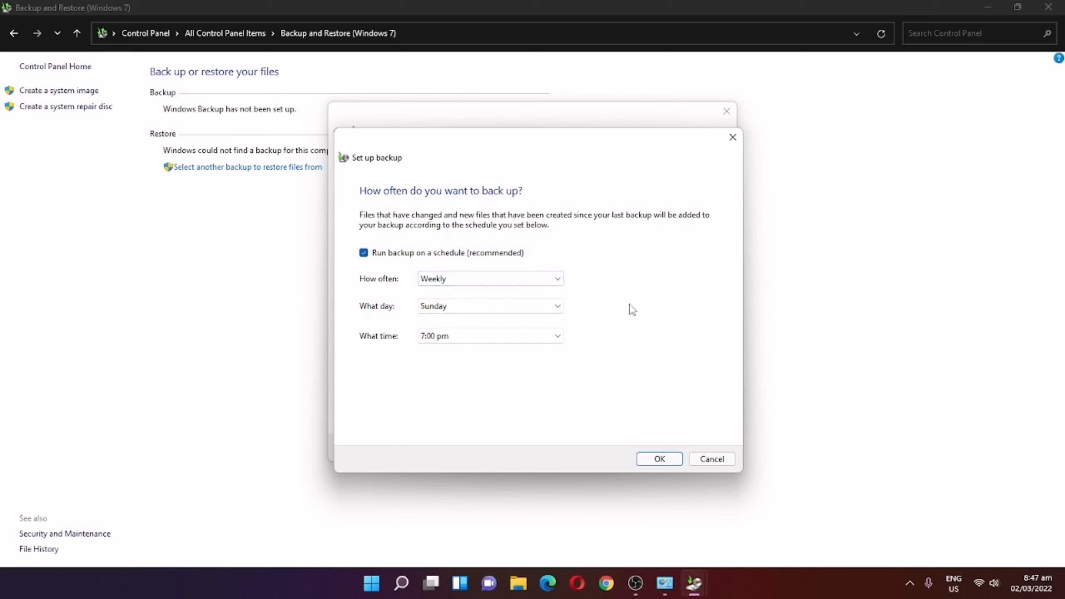
click(363, 252)
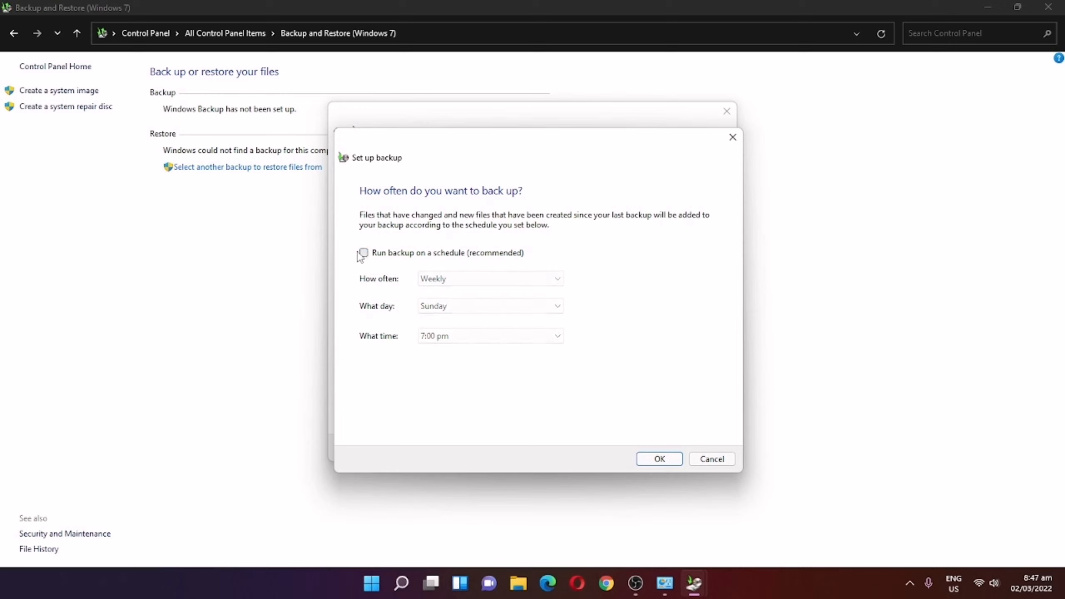
click(363, 253)
click(486, 280)
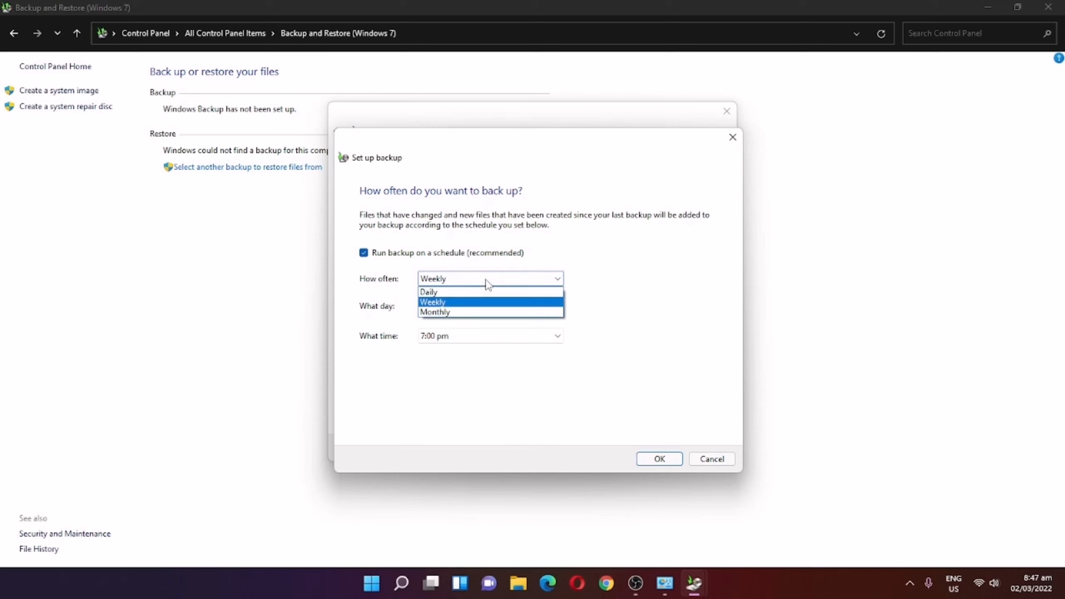
click(476, 309)
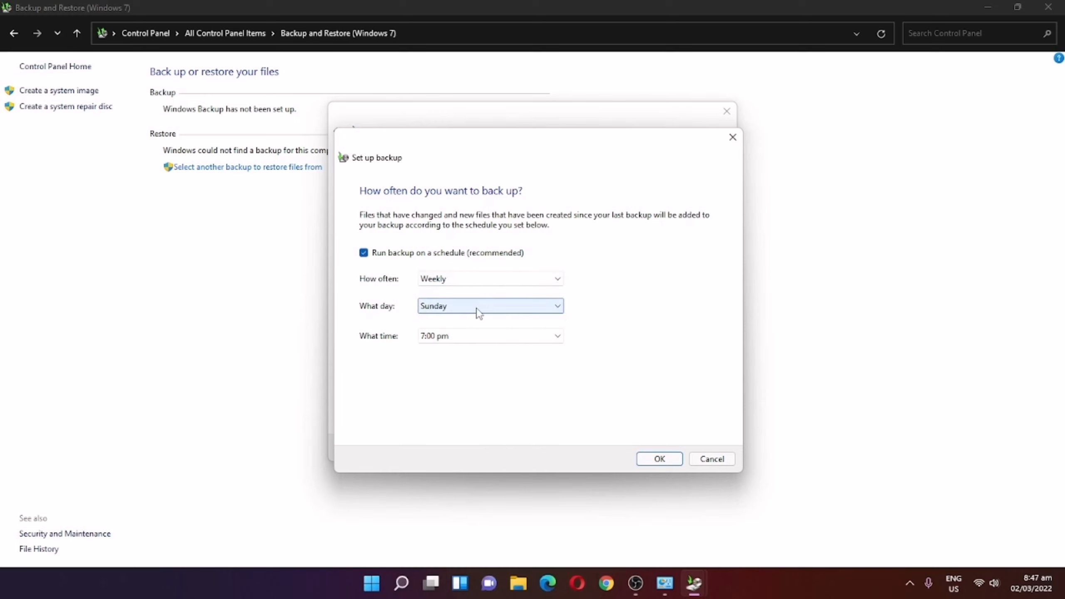
Step: Set the weekly backup day to Monday and the time to 12:00 am (midnight)
click(479, 309)
click(434, 330)
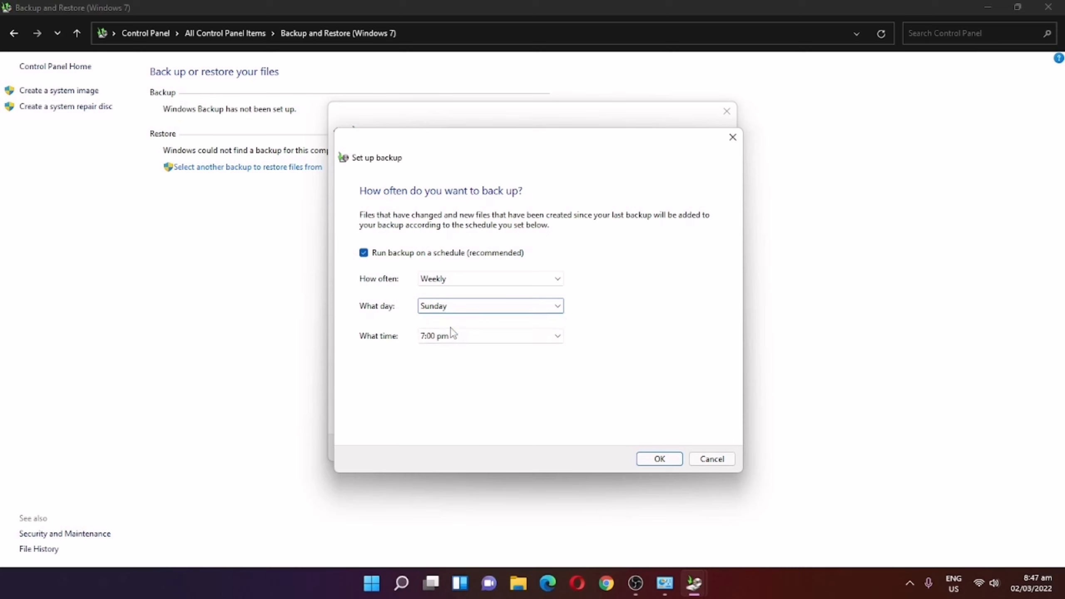
click(519, 339)
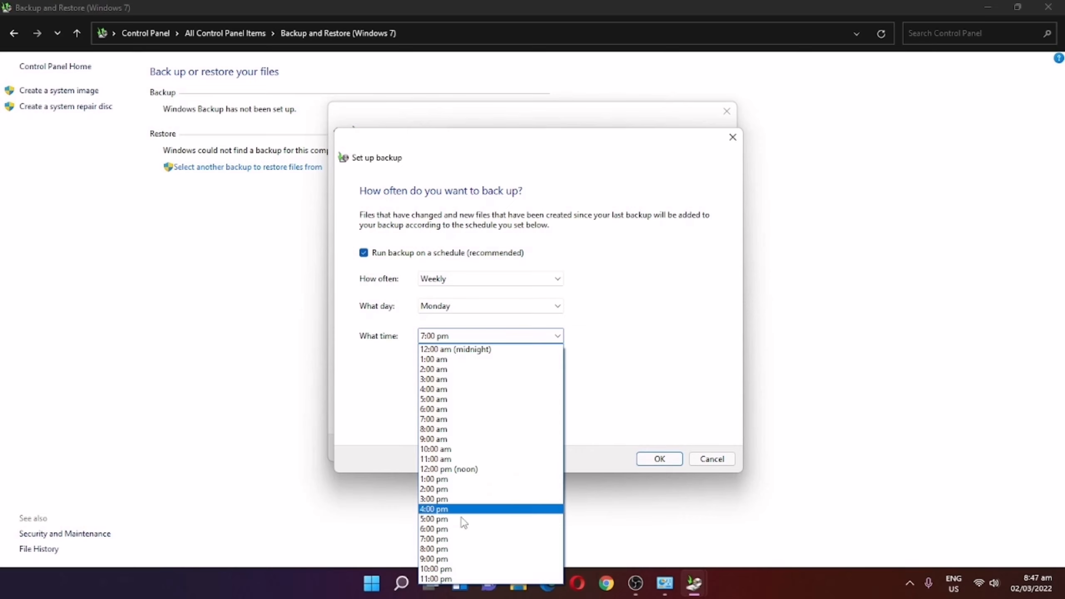
click(458, 349)
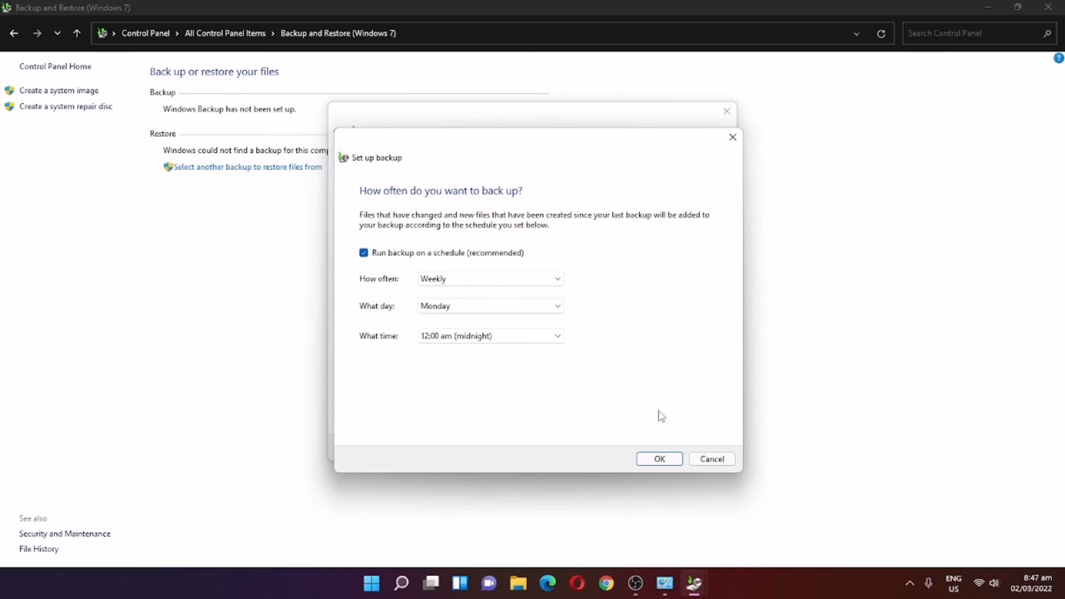
Step: Switch to File Explorer, view the Desktop and CLAN (E:) folders, and close the window
click(516, 587)
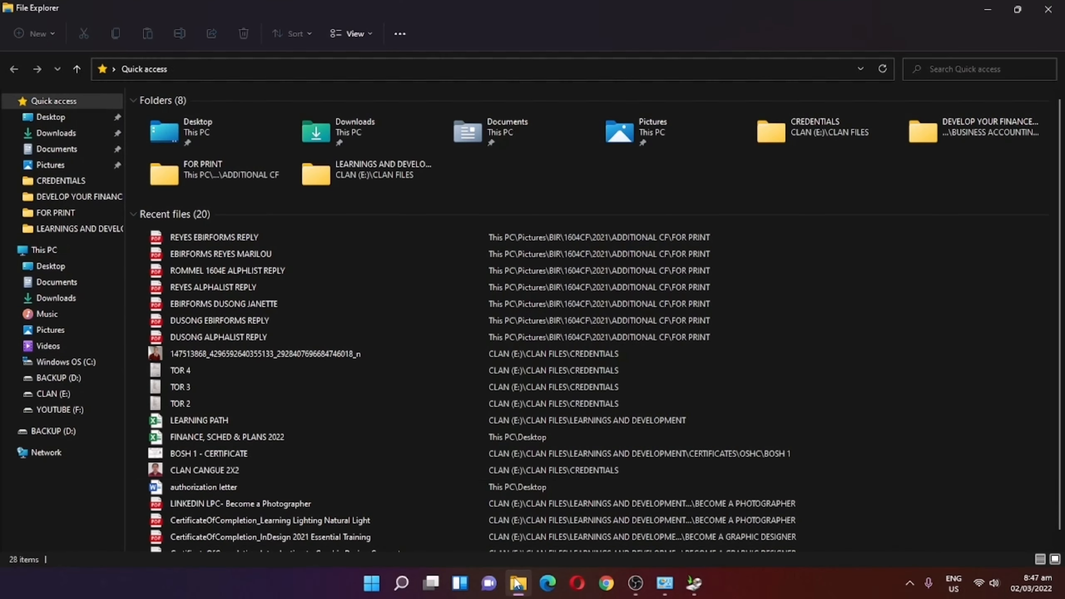
click(63, 269)
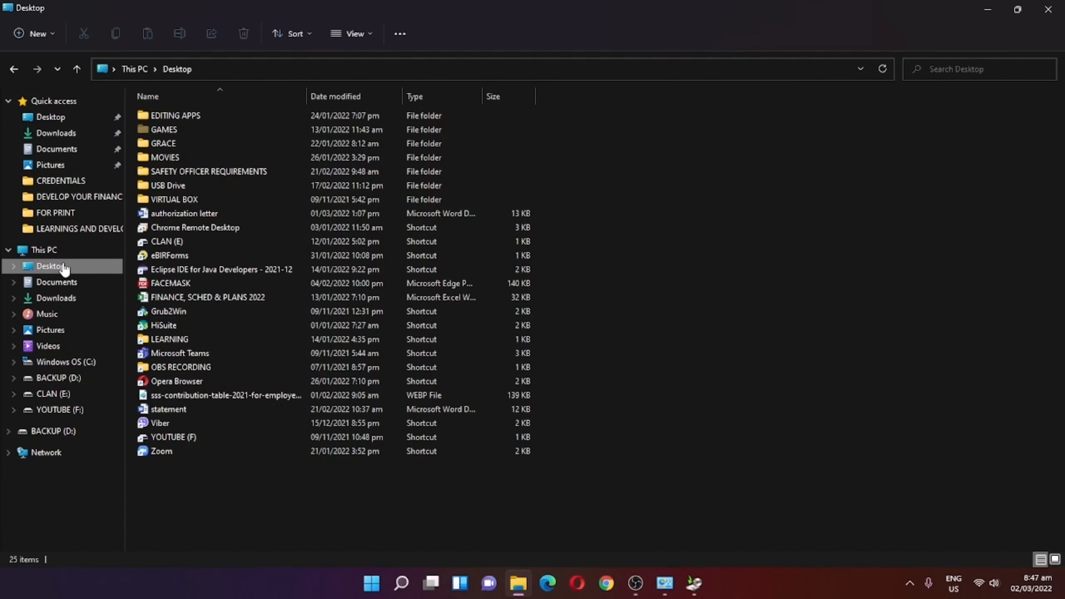
click(52, 395)
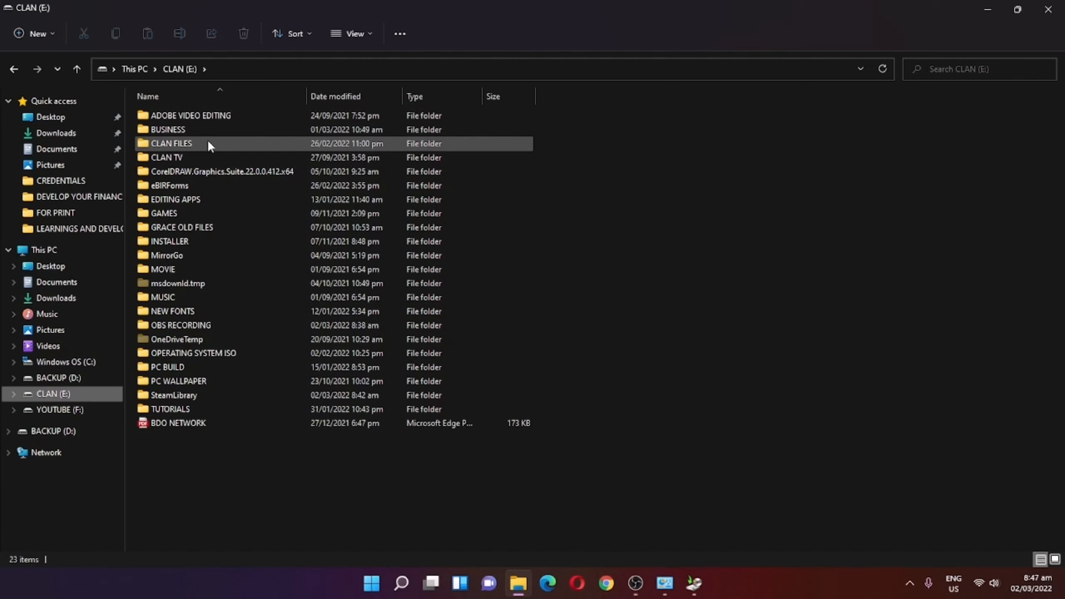
click(1048, 13)
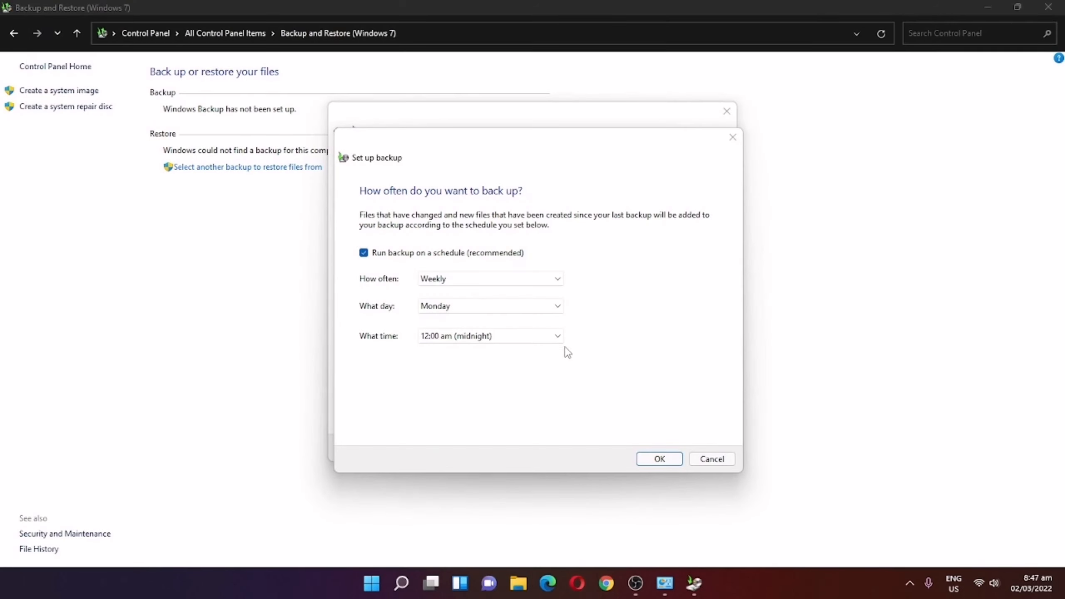
Step: Accept the backup schedule, save the backup settings and run the backup
click(660, 459)
click(591, 450)
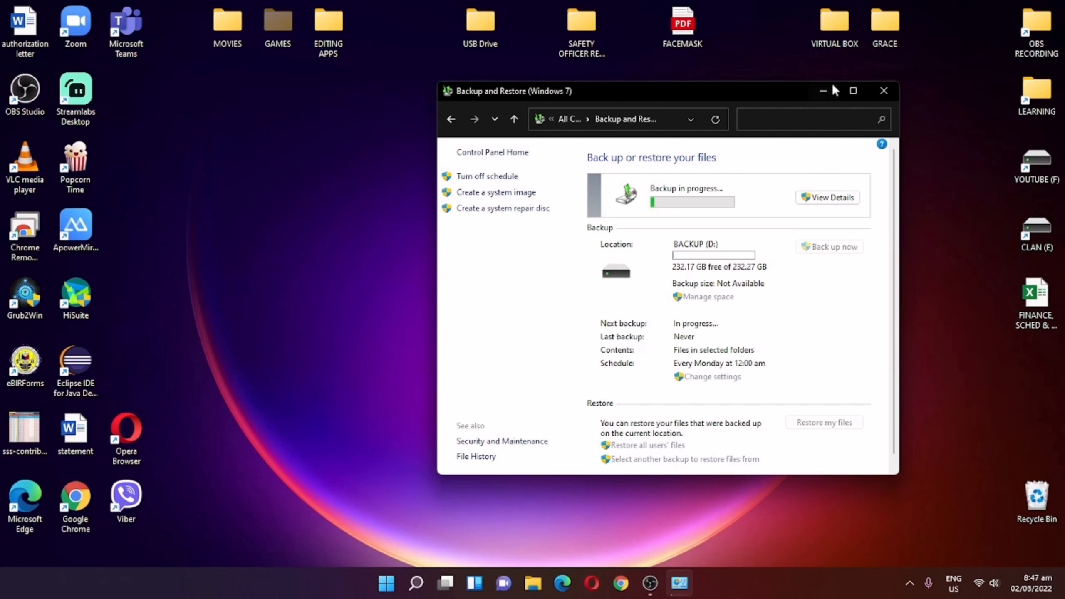
Step: Maximize the Backup and Restore window and view the progress details of the running backup
click(853, 91)
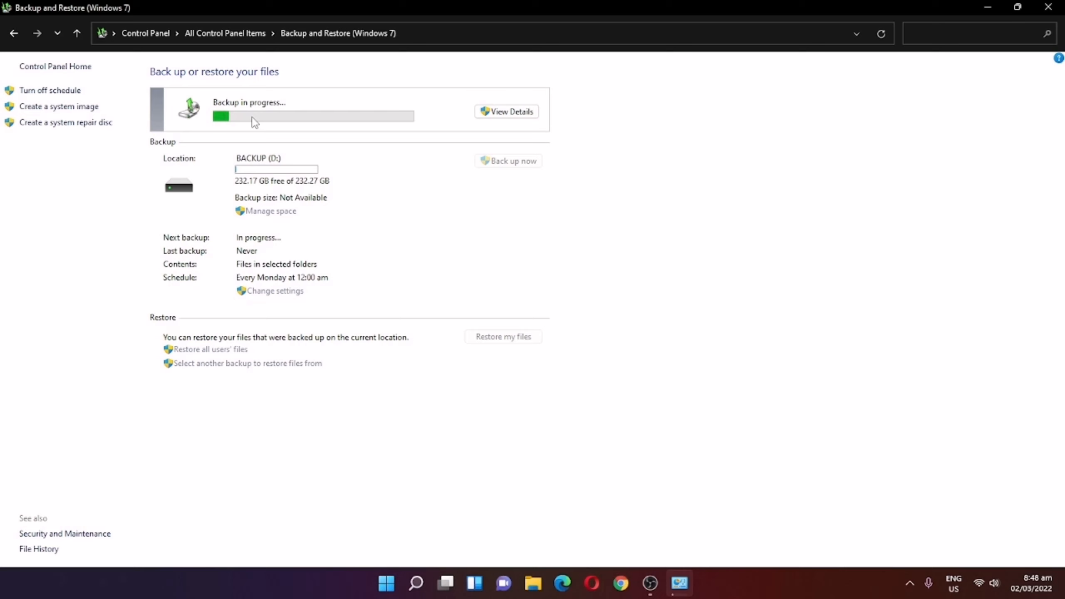
click(506, 111)
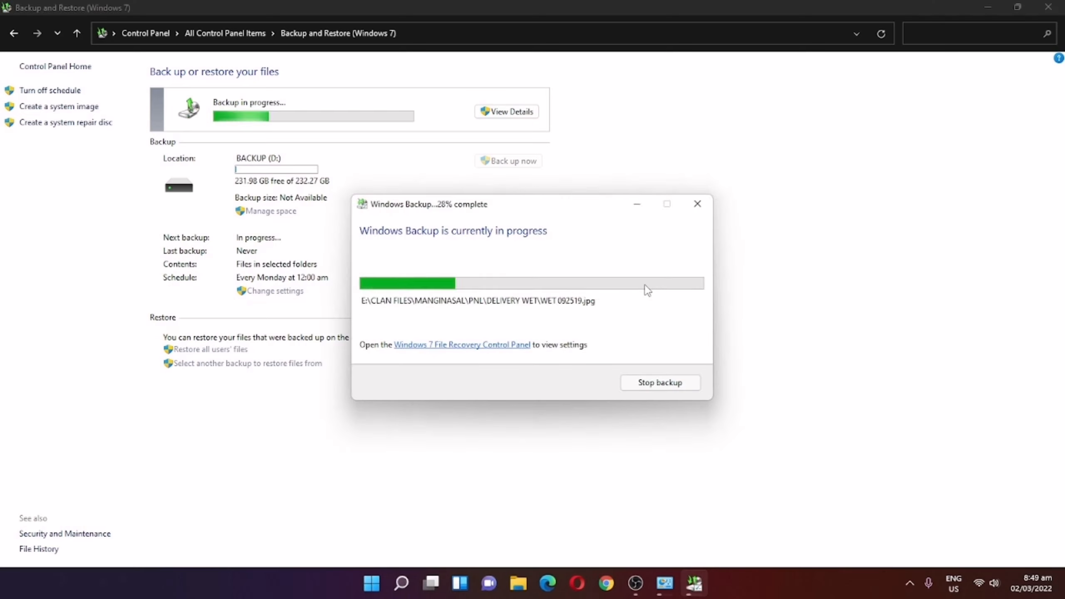
click(750, 286)
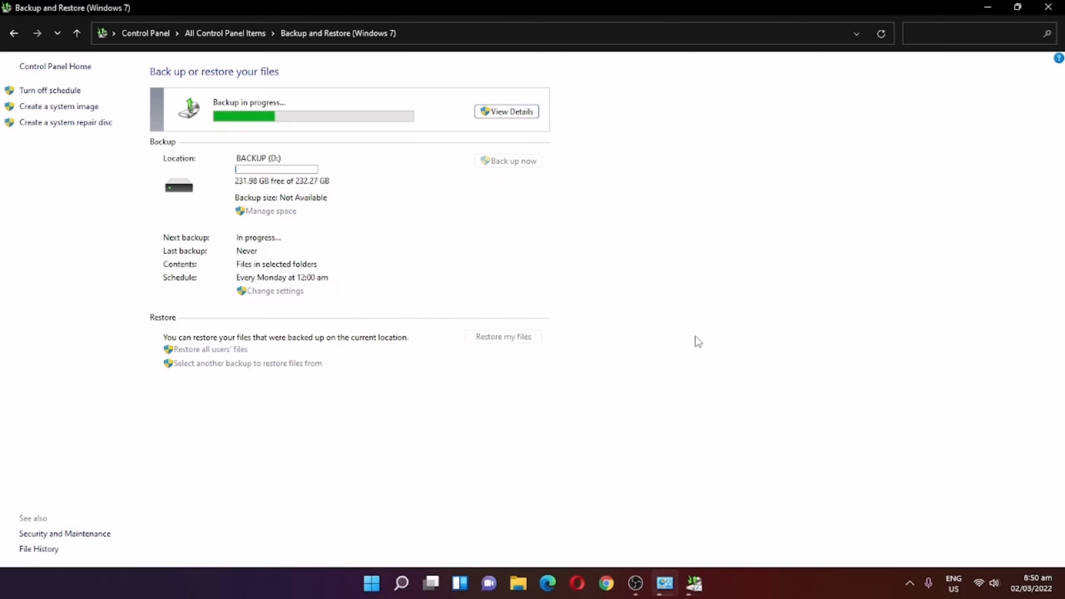